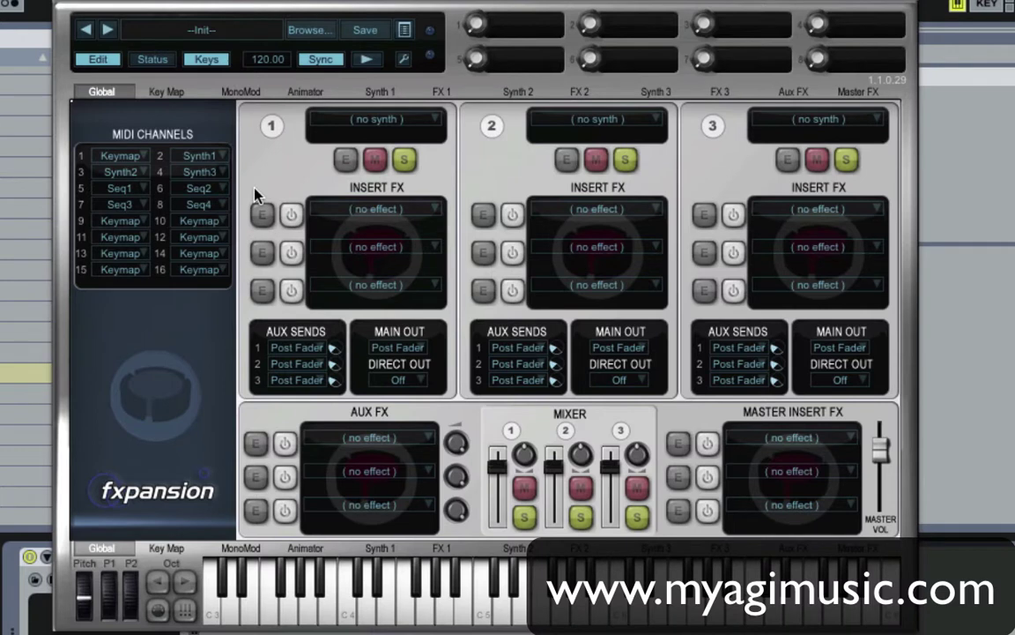
# Load the Cypher synth into the first synth slot
pyautogui.click(347, 162)
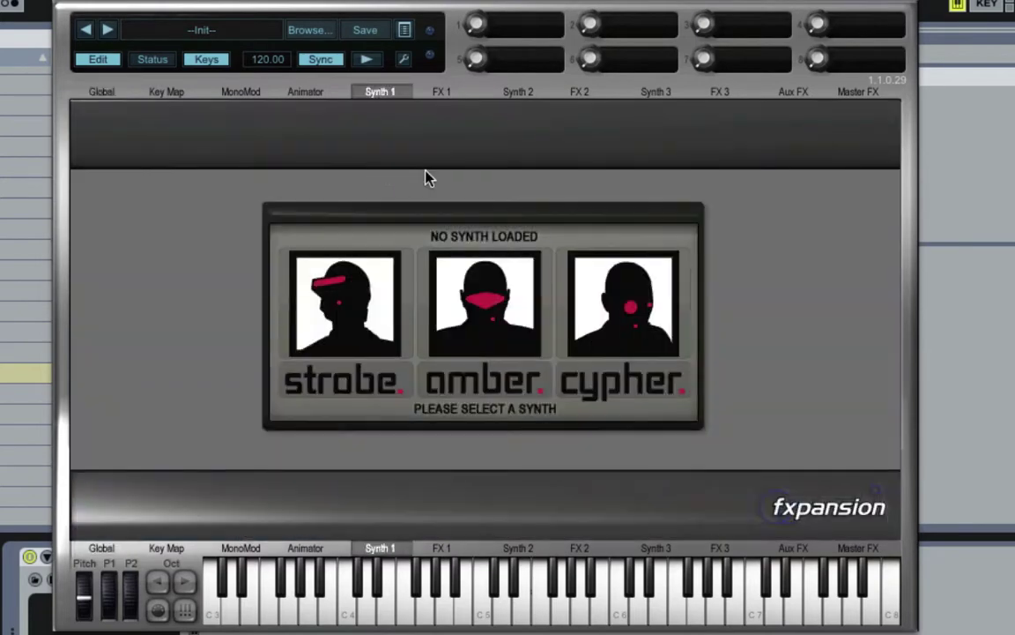
pyautogui.click(584, 319)
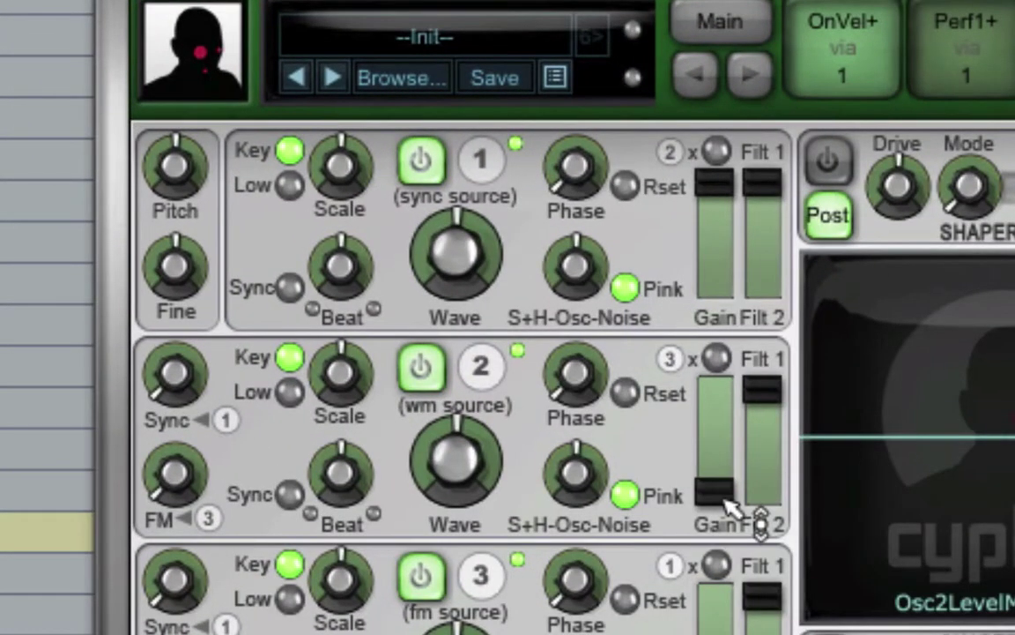
# Raise oscillator 2's gain to full, switch off Pink on oscillator 1 and turn its source mix fully to Noise
pyautogui.moveTo(728, 507); pyautogui.dragTo(805, 215)
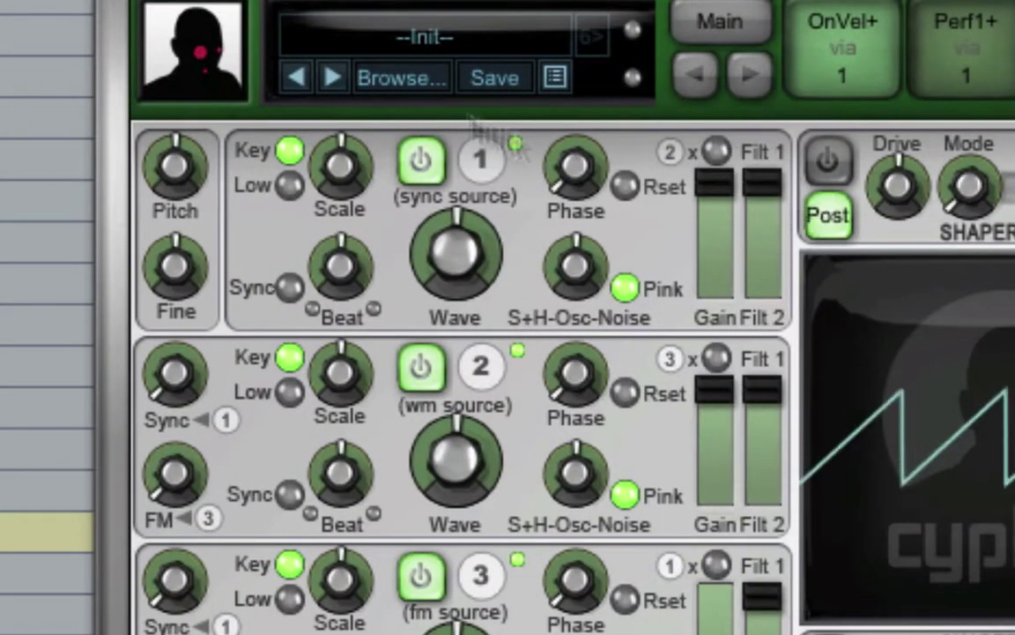
pyautogui.click(616, 281)
pyautogui.moveTo(584, 264); pyautogui.dragTo(585, 150)
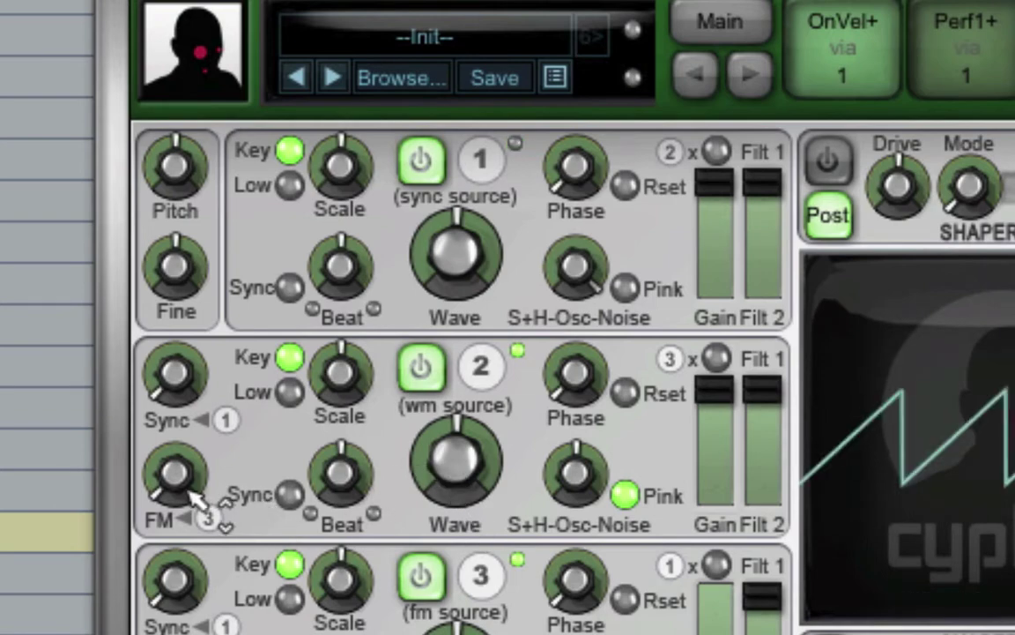
# Raise oscillator 2's FM amount from oscillator 3 with oscillator 3's scale lowered, and set filter 1's mode to H2
pyautogui.moveTo(194, 481); pyautogui.dragTo(141, 221)
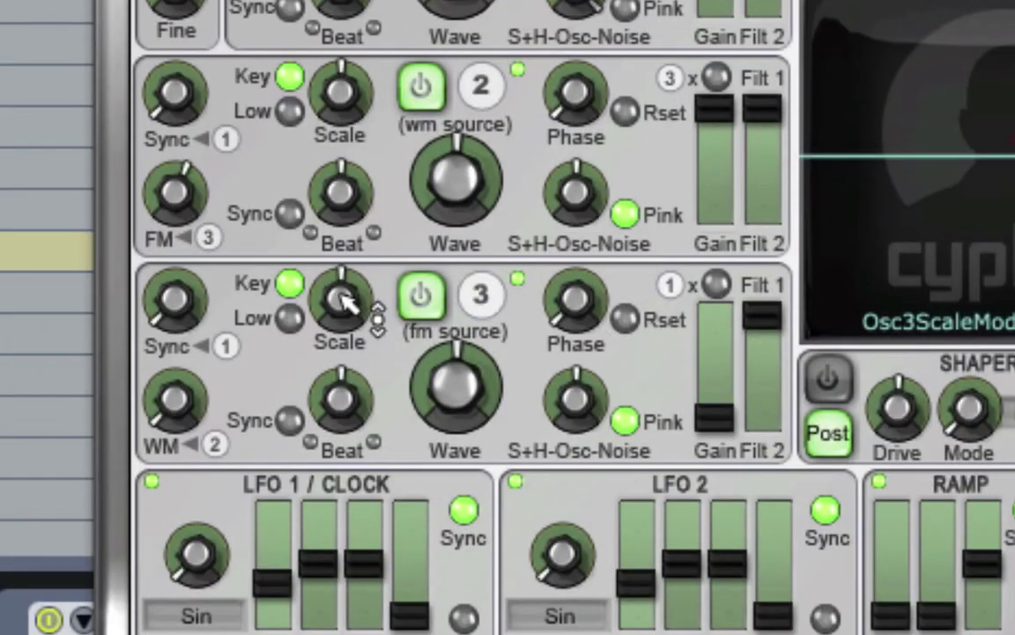
pyautogui.moveTo(345, 302); pyautogui.dragTo(351, 372)
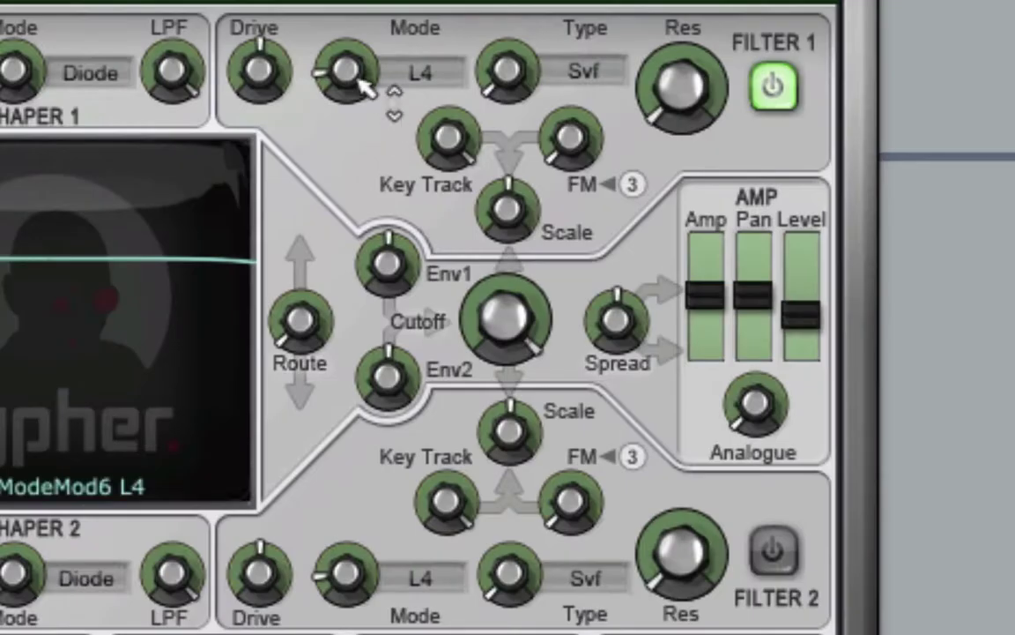
pyautogui.moveTo(361, 86); pyautogui.dragTo(370, 7)
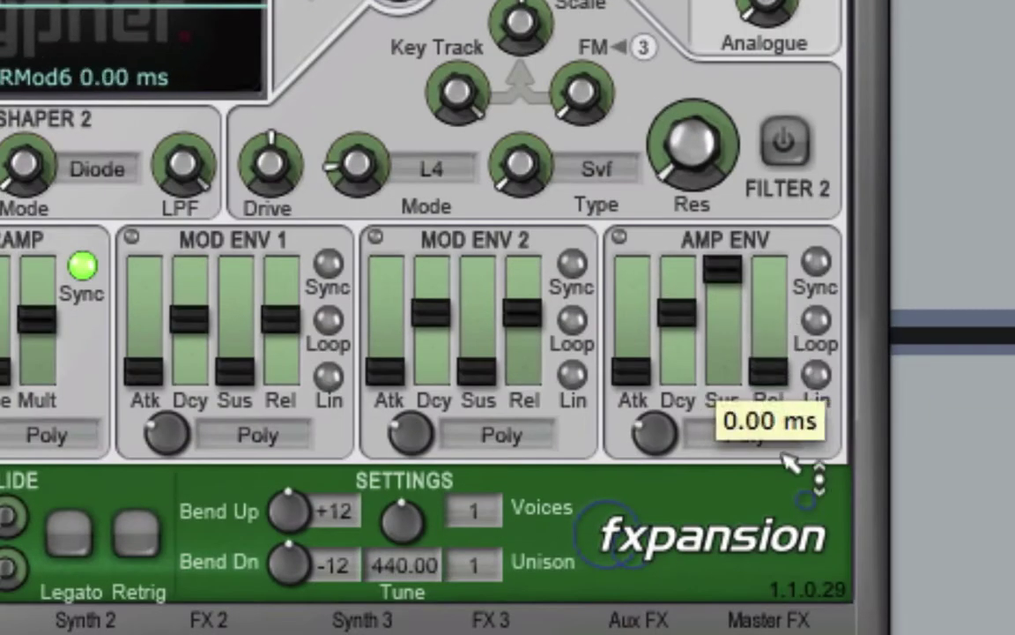
# Set the amp envelope to 0 % sustain with a short decay and slightly raised attack, and lower the filter cutoff slightly
pyautogui.moveTo(721, 269); pyautogui.dragTo(721, 397)
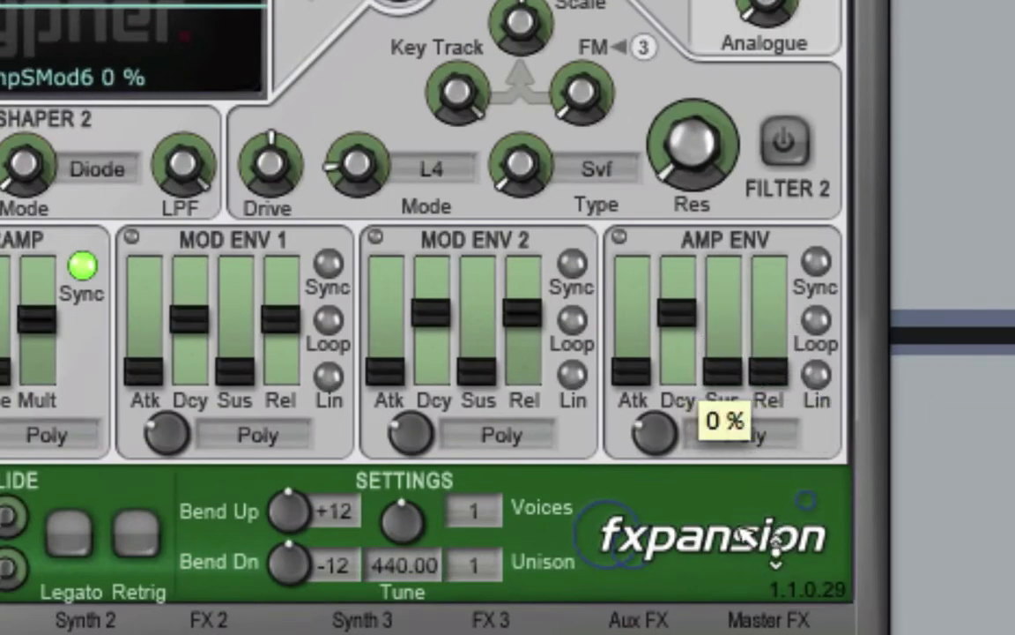
pyautogui.moveTo(688, 315); pyautogui.dragTo(681, 372)
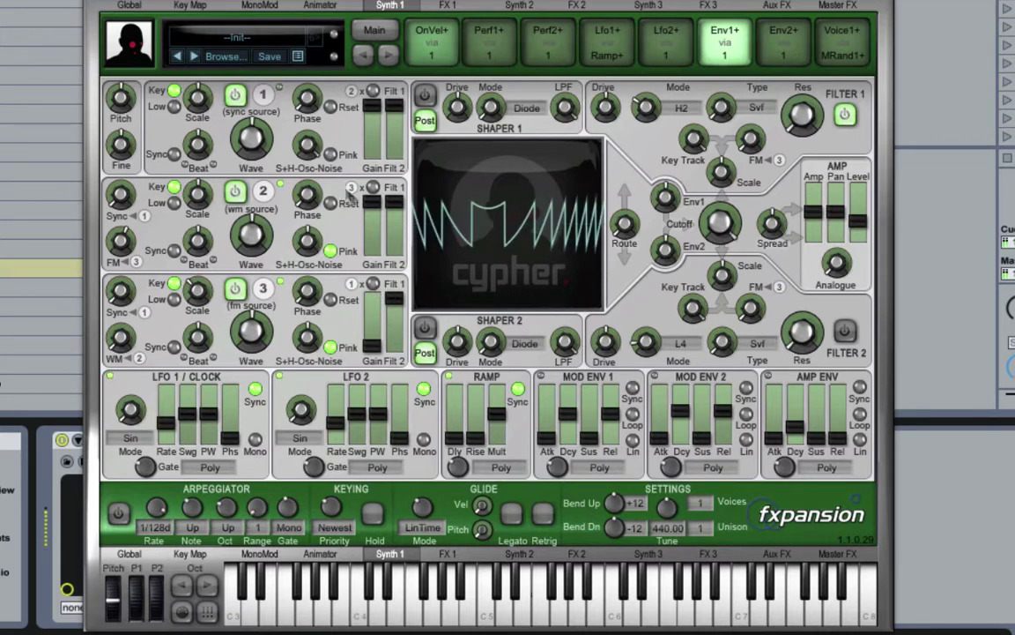
pyautogui.moveTo(795, 430); pyautogui.dragTo(804, 423)
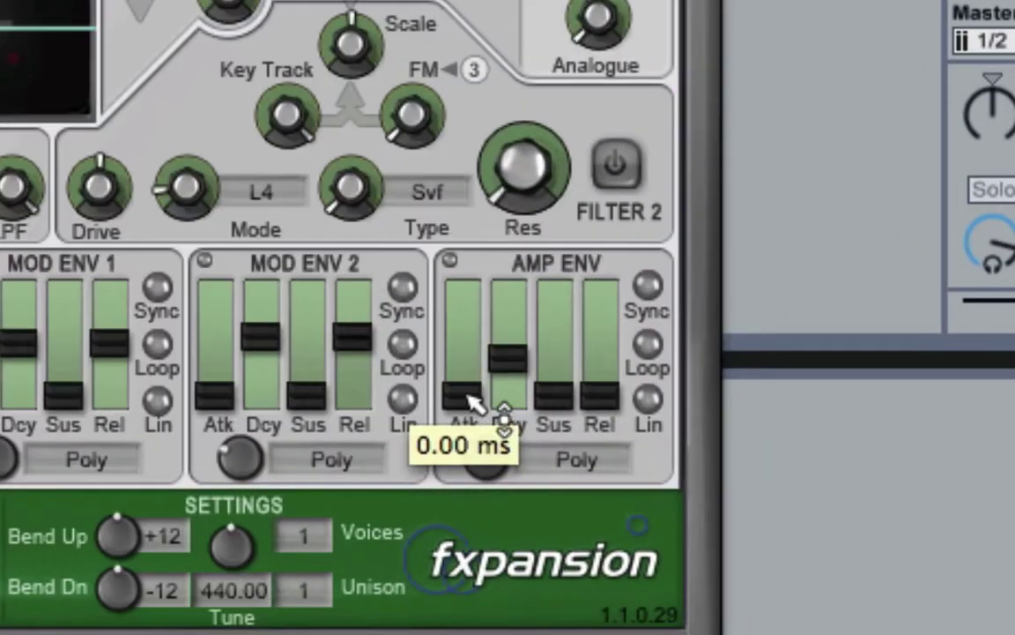
pyautogui.moveTo(781, 440); pyautogui.dragTo(780, 427)
pyautogui.moveTo(473, 376); pyautogui.dragTo(473, 369)
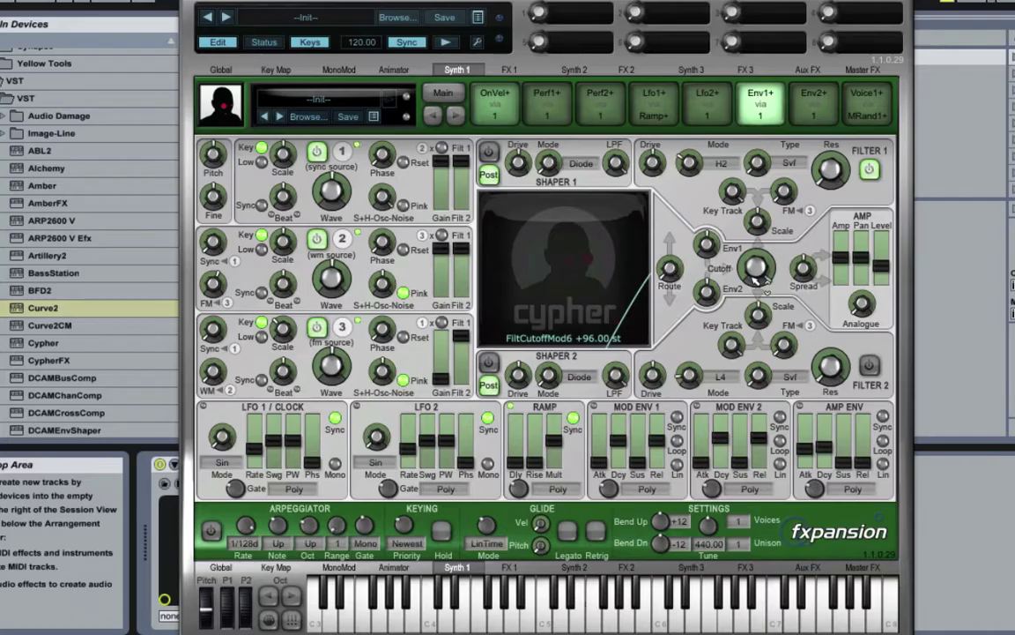
pyautogui.moveTo(754, 278); pyautogui.dragTo(756, 296)
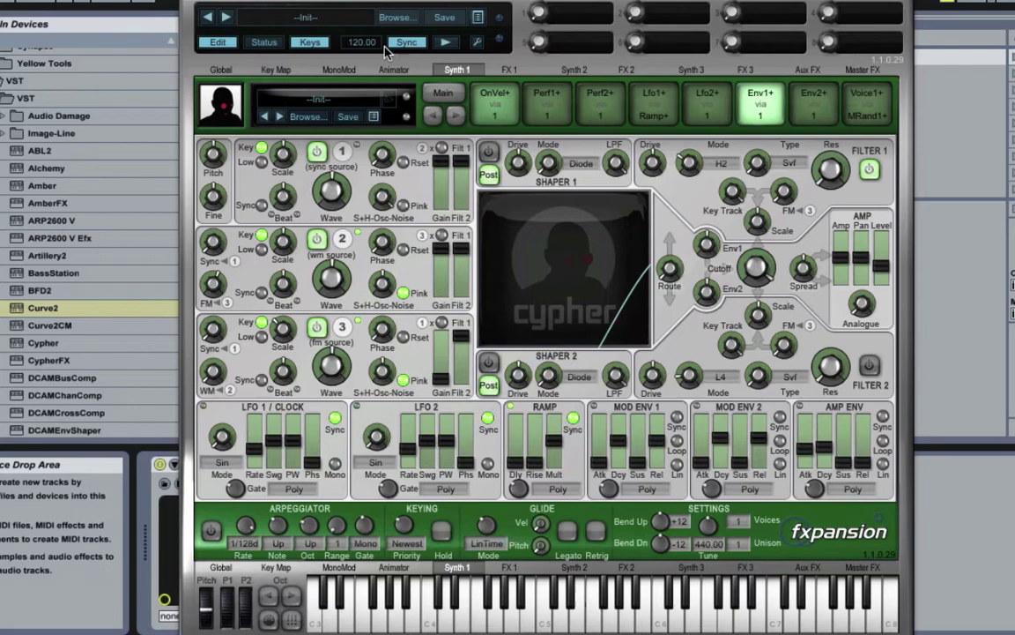
# In the Animator, flatten the Mod Value graph of engine 1 to zero across all 16 steps
pyautogui.click(398, 71)
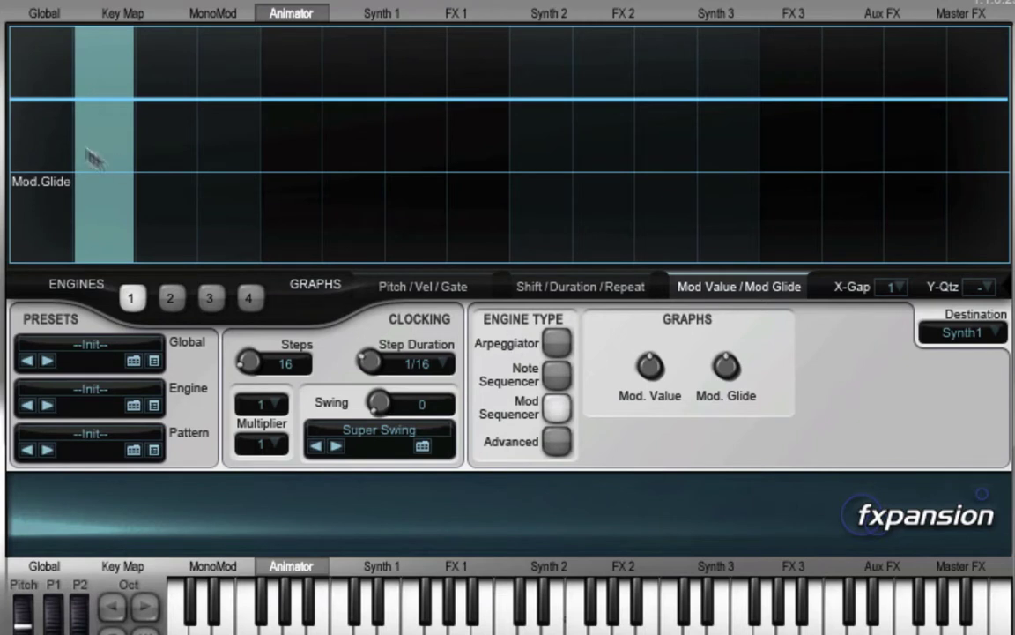
pyautogui.moveTo(80, 181)
pyautogui.mouseDown()
pyautogui.moveTo(57, 201)
pyautogui.moveTo(186, 260)
pyautogui.moveTo(785, 302)
pyautogui.moveTo(985, 294)
pyautogui.mouseUp()
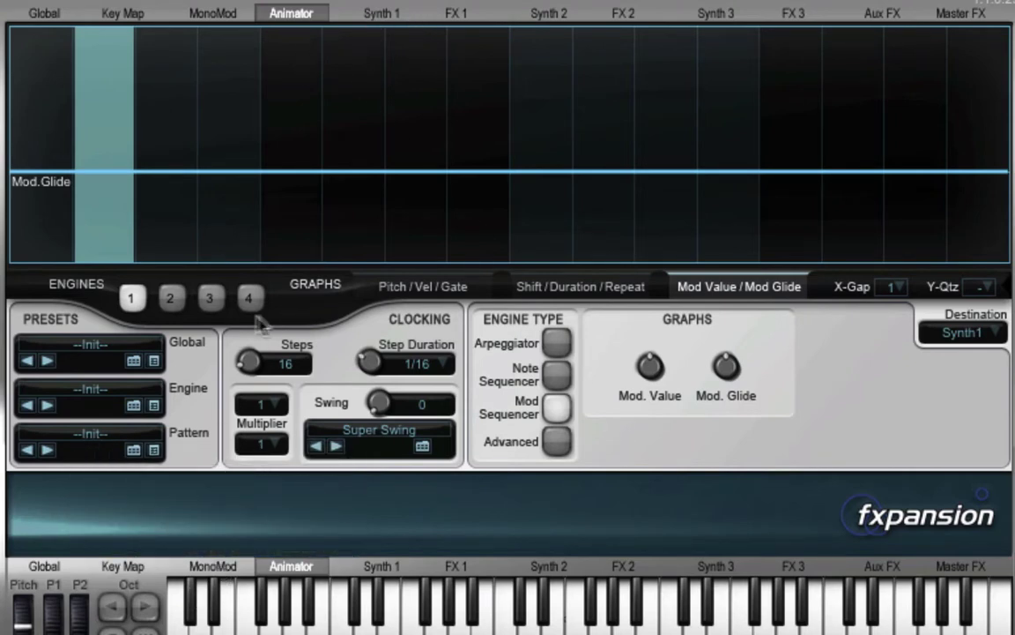
# Set the Animator's engine type to Advanced and its swing to 0.4100
pyautogui.click(557, 442)
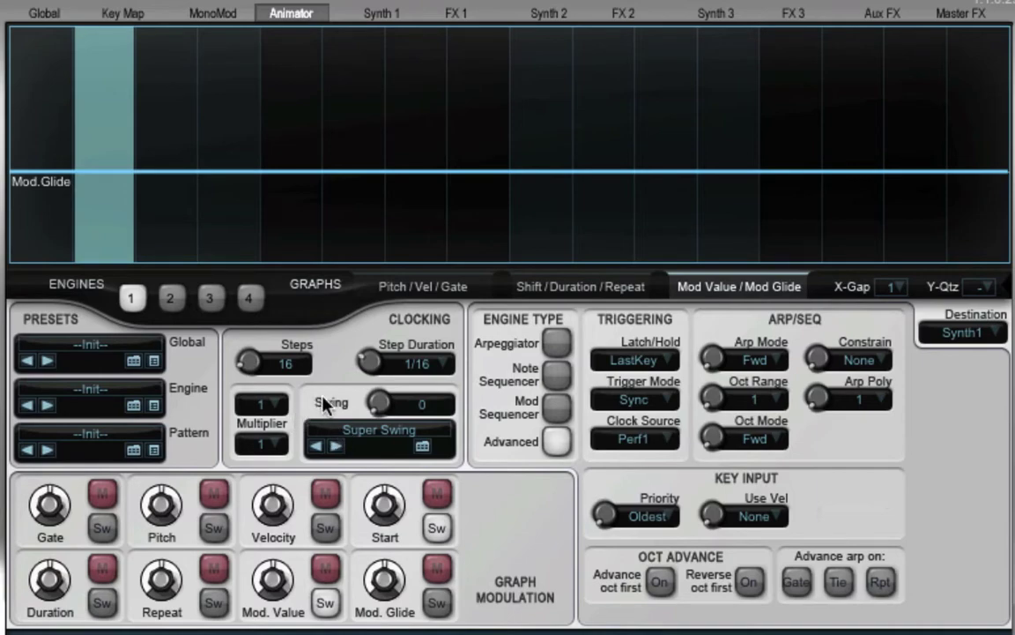
pyautogui.moveTo(379, 403); pyautogui.dragTo(379, 379)
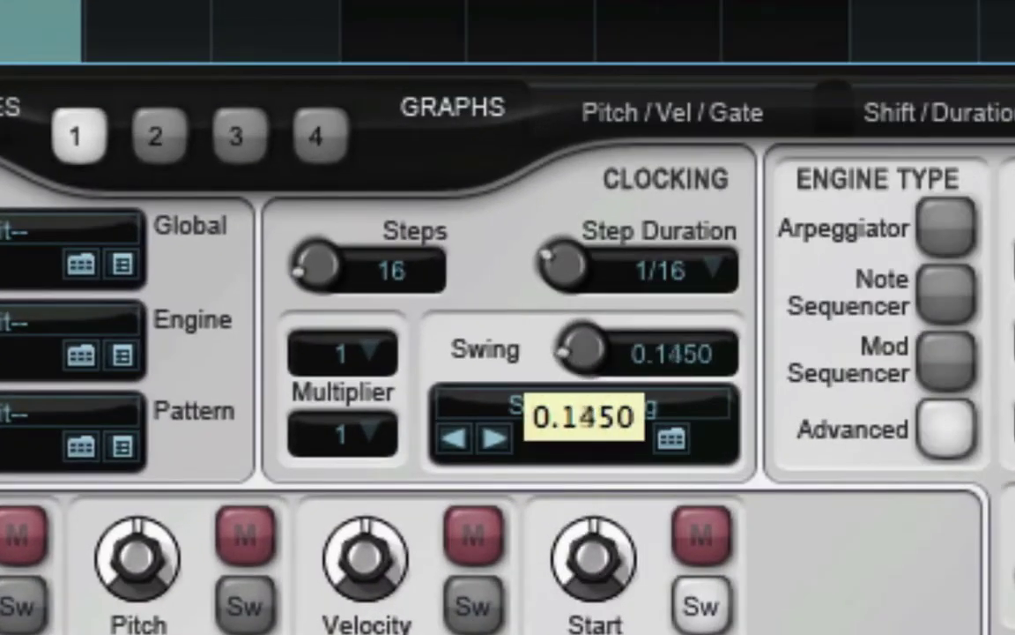
pyautogui.moveTo(581, 349); pyautogui.dragTo(581, 326)
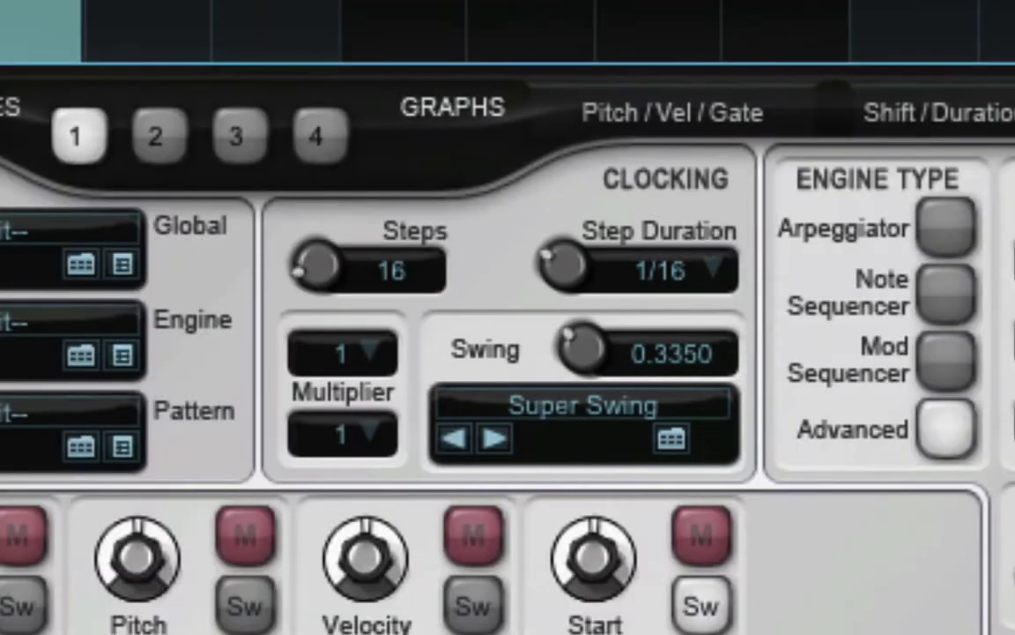
pyautogui.moveTo(581, 349)
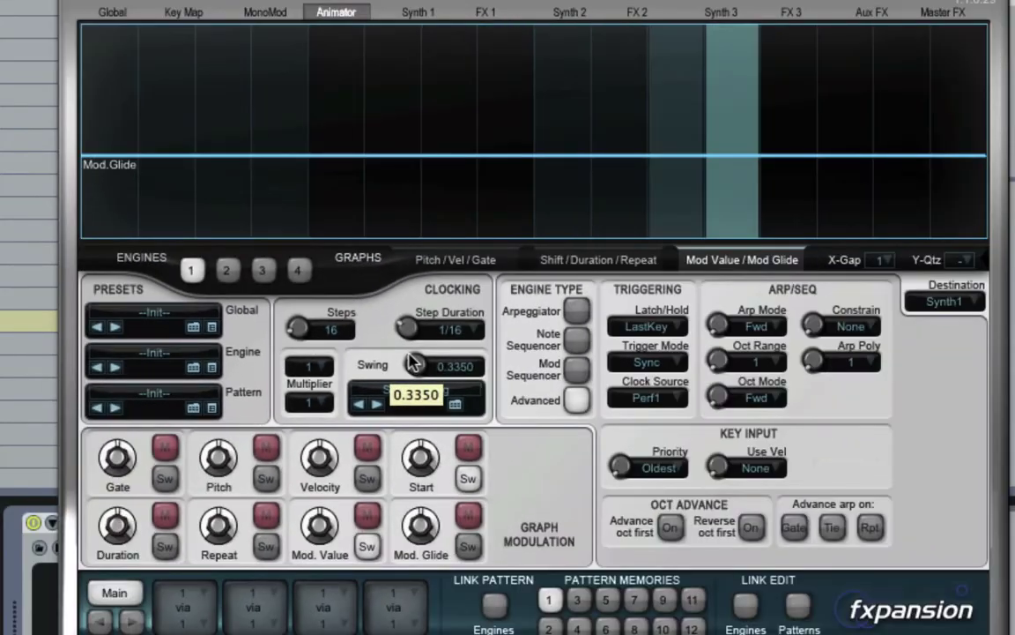
pyautogui.moveTo(567, 333); pyautogui.dragTo(570, 326)
pyautogui.moveTo(415, 364); pyautogui.dragTo(415, 362)
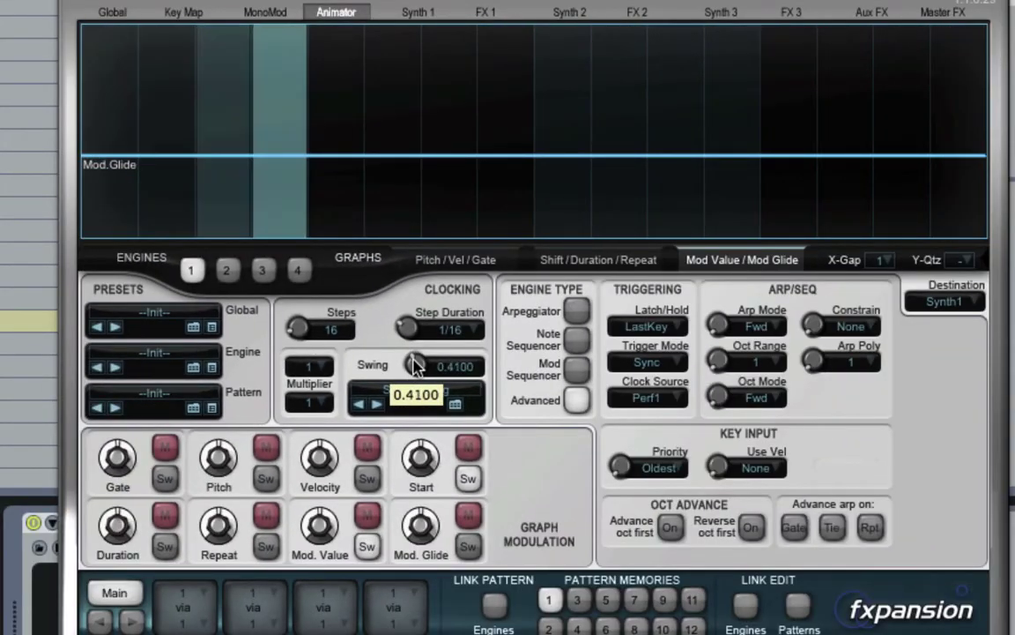
# Assign Step1 [+] as the source of Synth 1's Env2+ modulation slot and use it to lengthen the amp envelope's decay
pyautogui.click(410, 15)
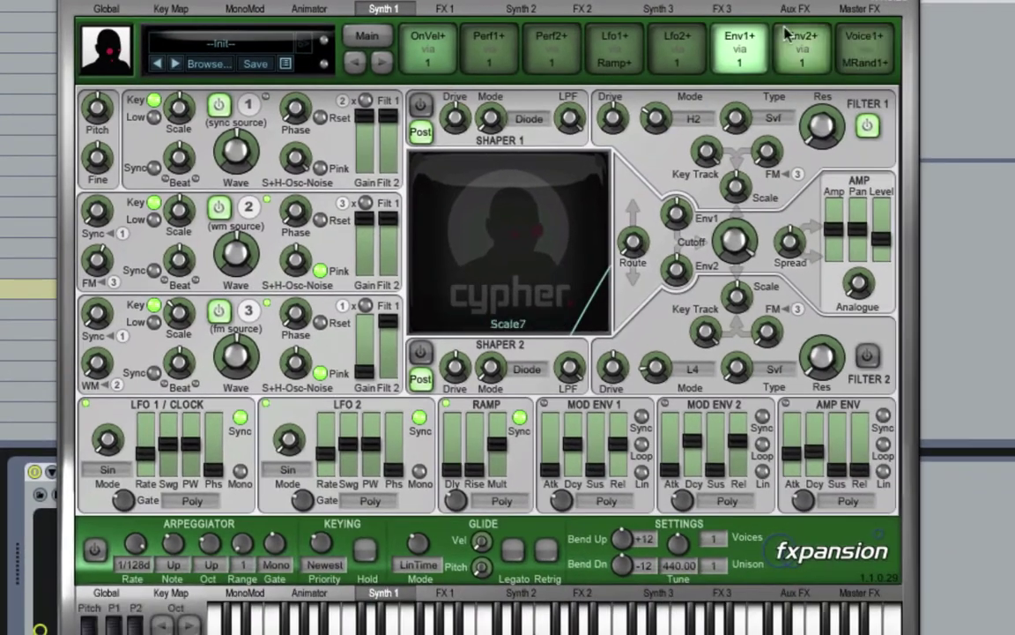
pyautogui.click(821, 37)
pyautogui.moveTo(832, 44)
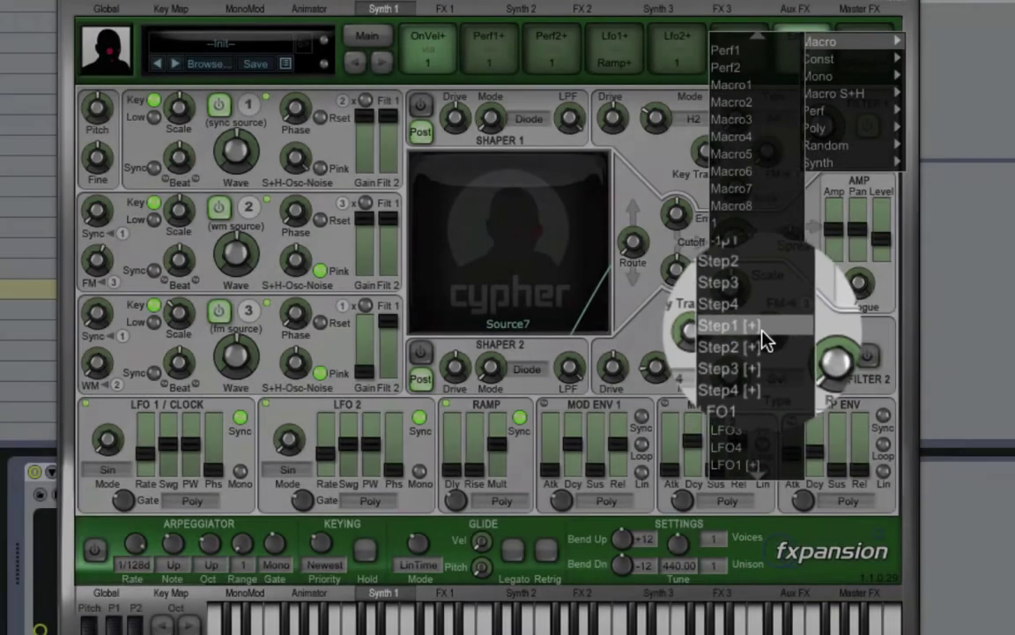
pyautogui.click(764, 331)
pyautogui.moveTo(815, 455); pyautogui.dragTo(814, 465)
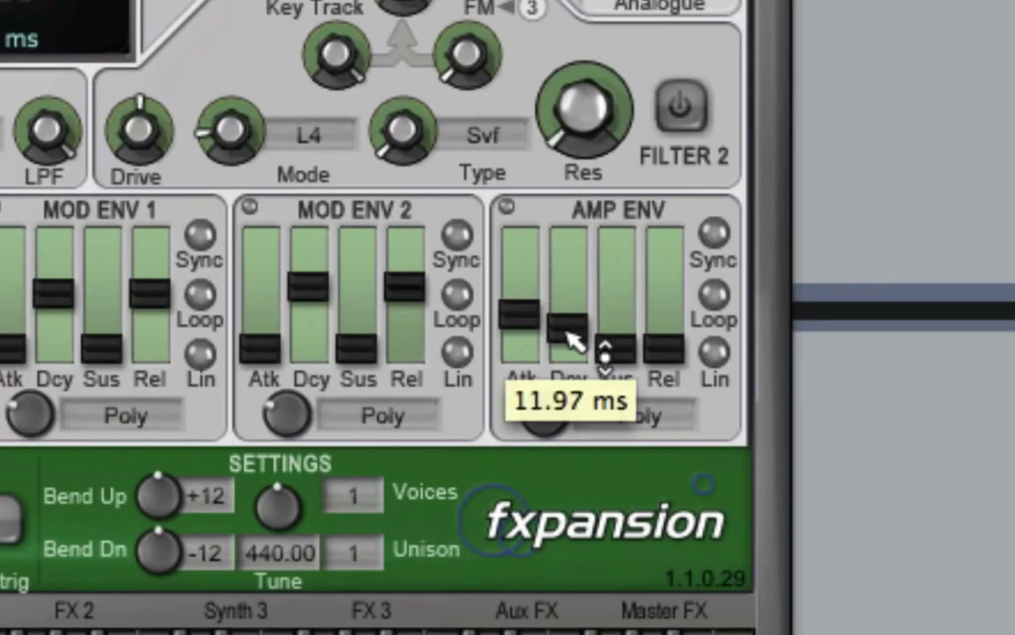
pyautogui.moveTo(571, 339); pyautogui.dragTo(584, 251)
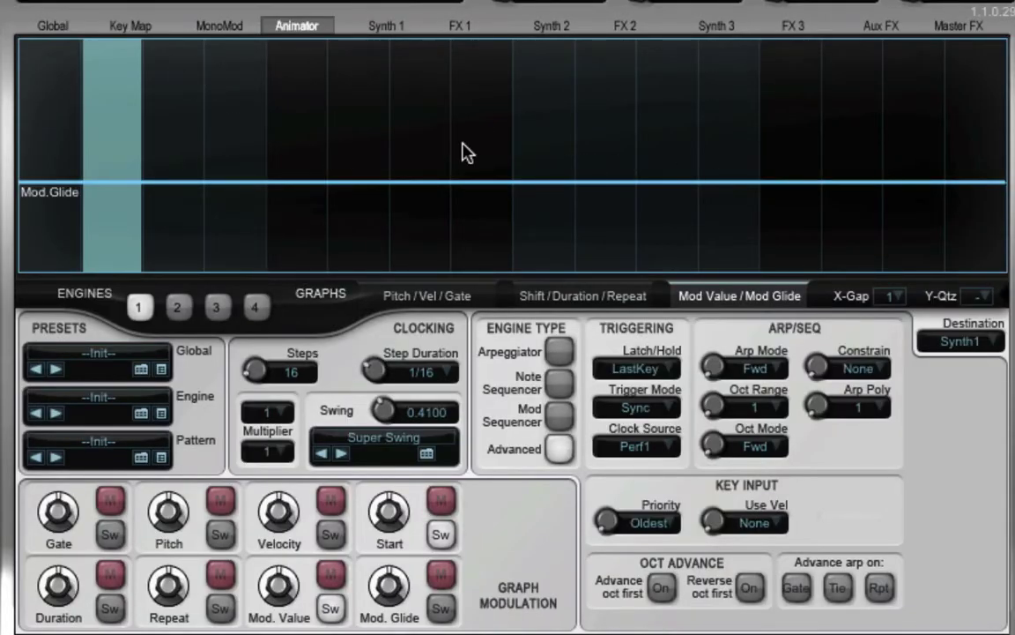
# Raise the Animator's Mod Value to maximum on steps 3, 6, 8, 10 and 15, and to about three quarters on step 16
pyautogui.click(166, 159)
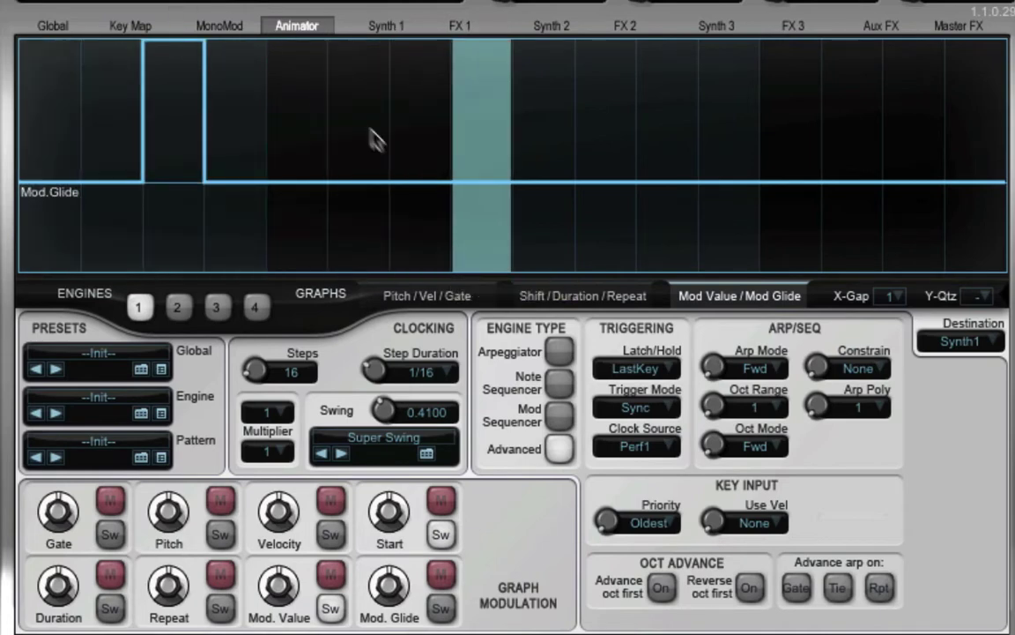
pyautogui.click(370, 132)
pyautogui.click(600, 147)
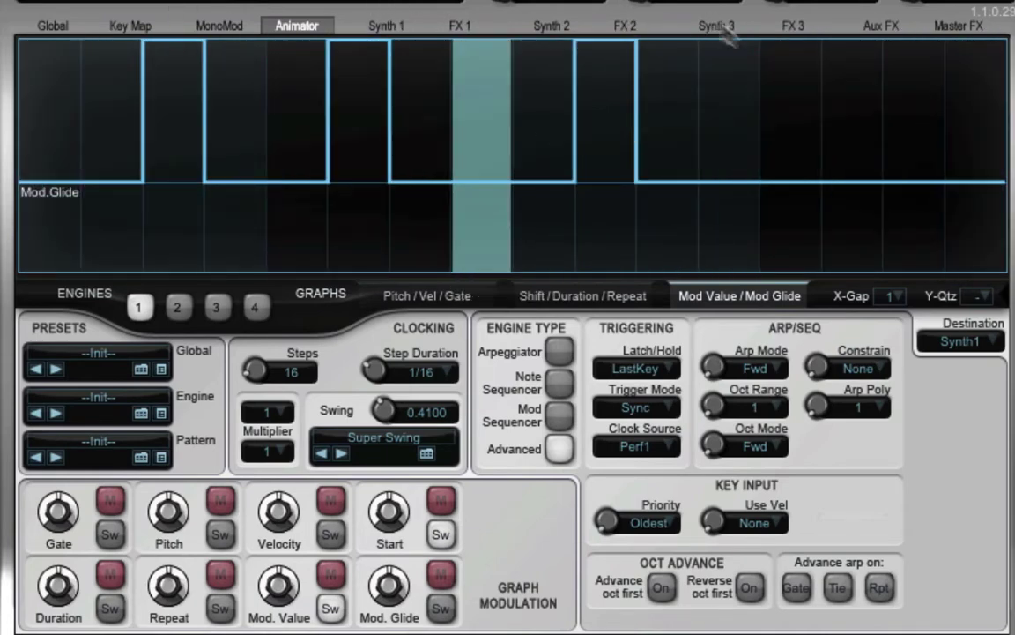
pyautogui.moveTo(476, 170); pyautogui.dragTo(480, 44)
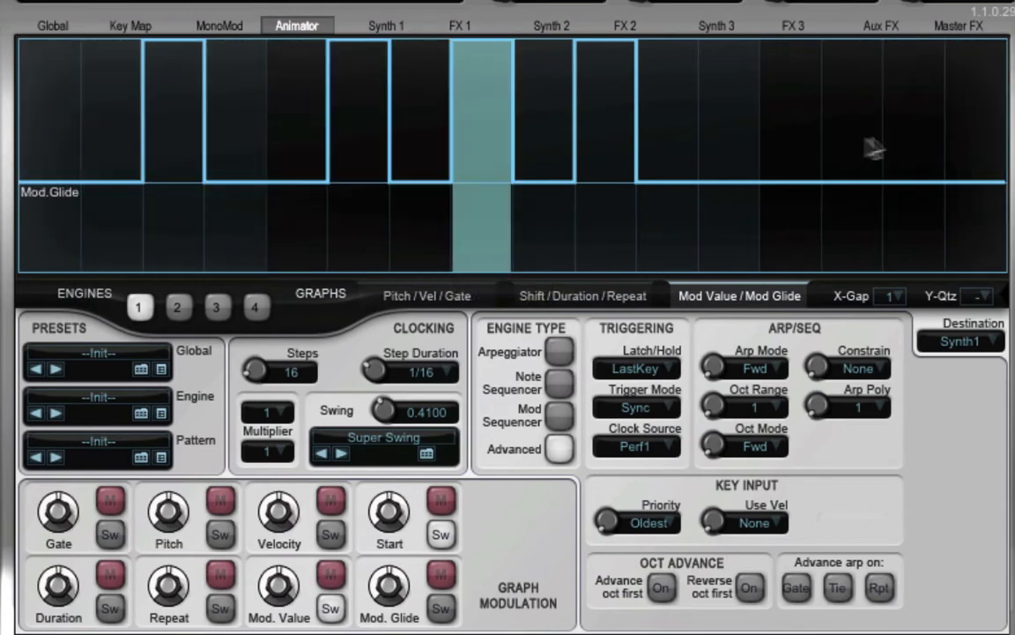
pyautogui.moveTo(881, 147); pyautogui.dragTo(905, 2)
pyautogui.moveTo(972, 128); pyautogui.dragTo(972, 75)
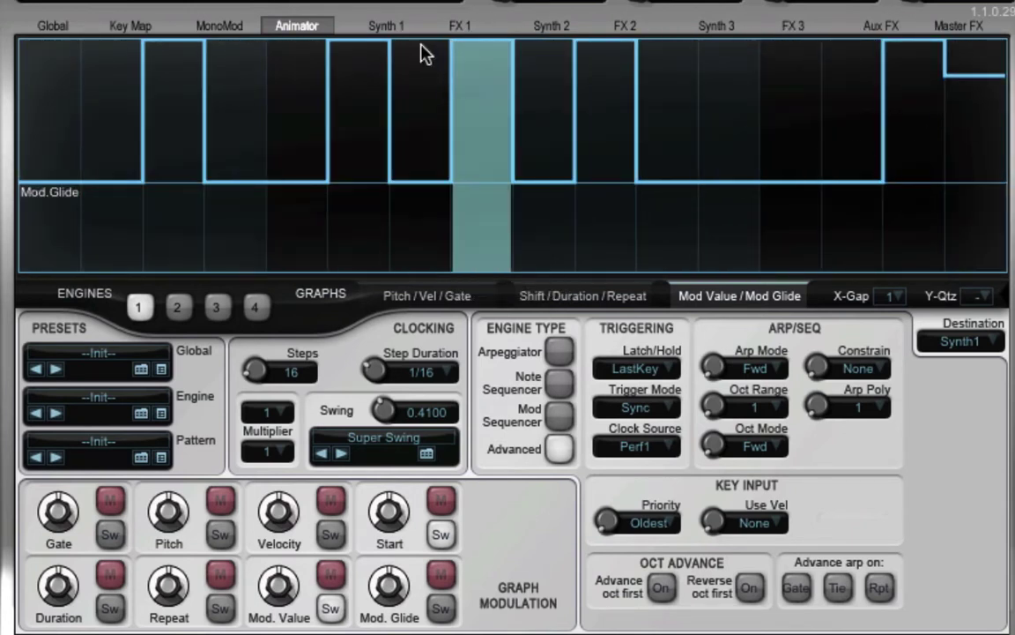
# Reduce the Step1 [+] modulation depth on Synth 1's amp envelope decay
pyautogui.click(388, 27)
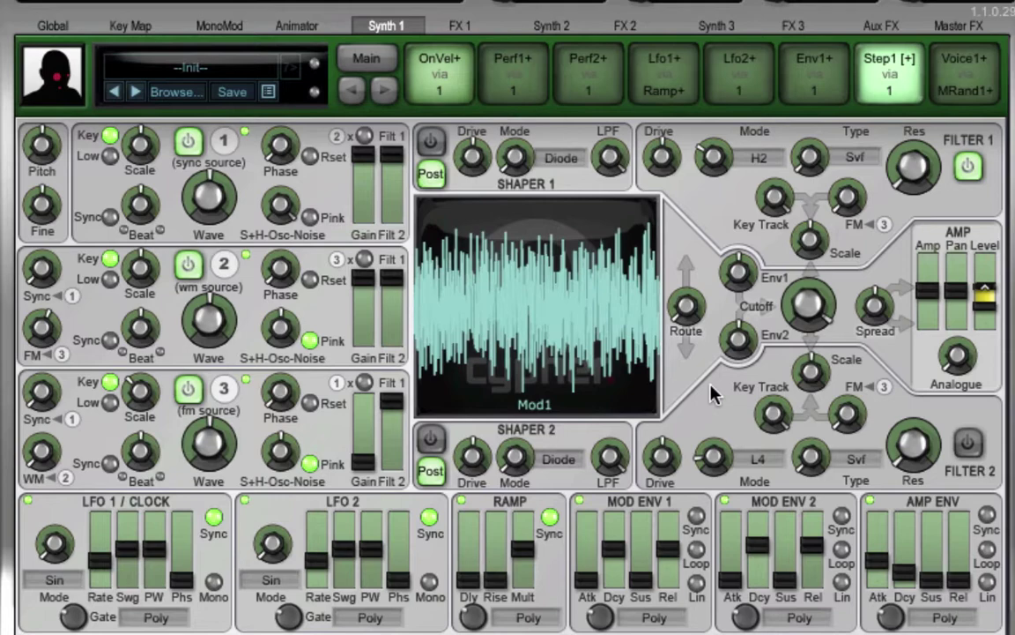
pyautogui.moveTo(906, 527); pyautogui.dragTo(902, 554)
# Add Mod Glide to Animator steps 9 and 10, leaving step 8 without glide, and raise step 13's Mod Value to maximum
pyautogui.click(293, 26)
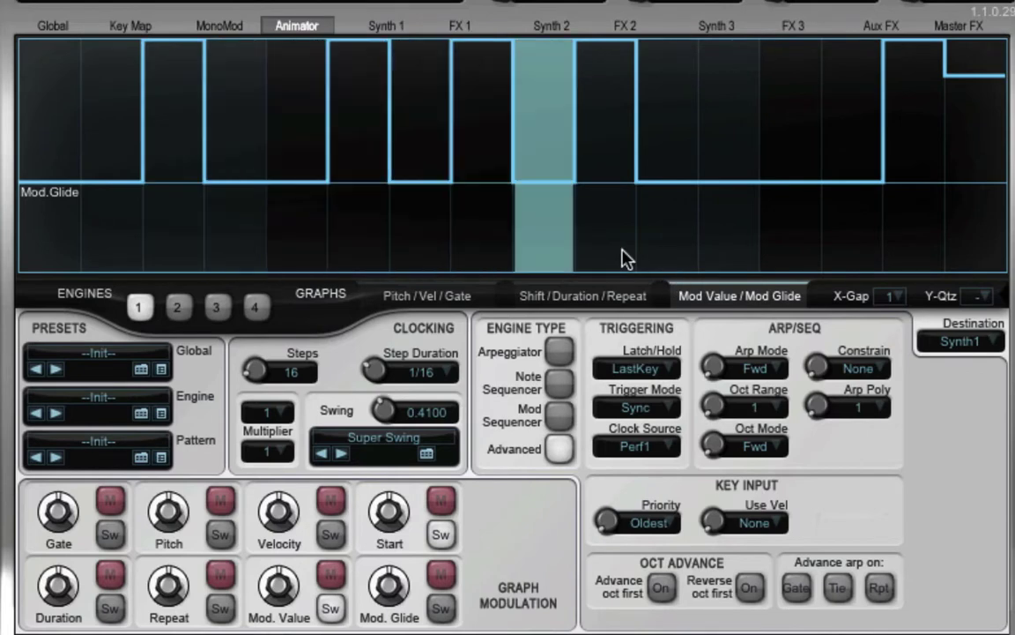
pyautogui.moveTo(627, 258); pyautogui.dragTo(619, 159)
pyautogui.moveTo(476, 254); pyautogui.dragTo(471, 140)
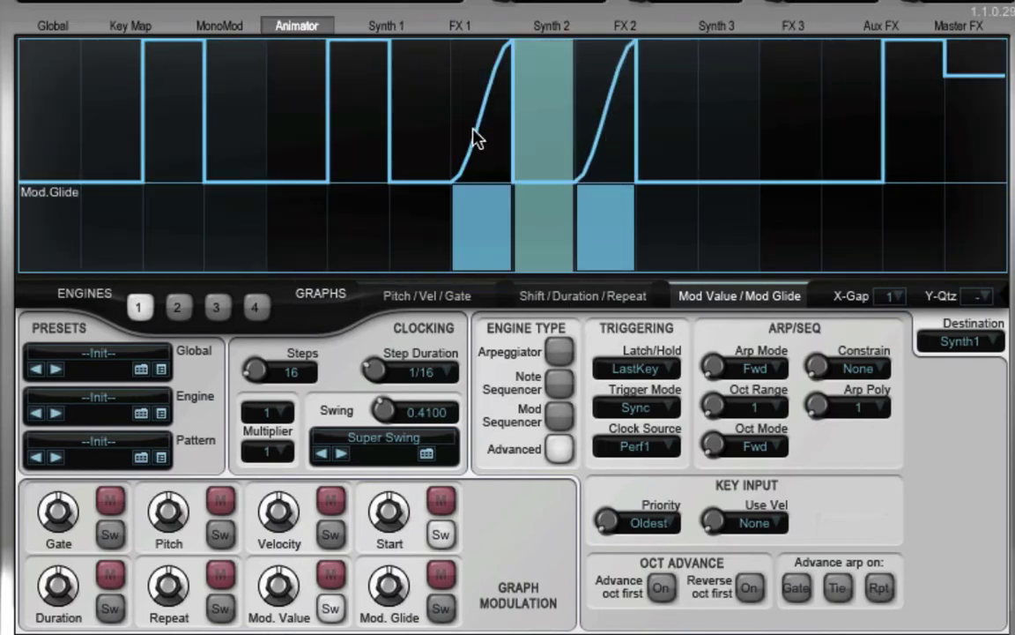
pyautogui.moveTo(564, 208)
pyautogui.mouseDown()
pyautogui.moveTo(517, 215)
pyautogui.moveTo(480, 243)
pyautogui.moveTo(500, 308)
pyautogui.mouseUp()
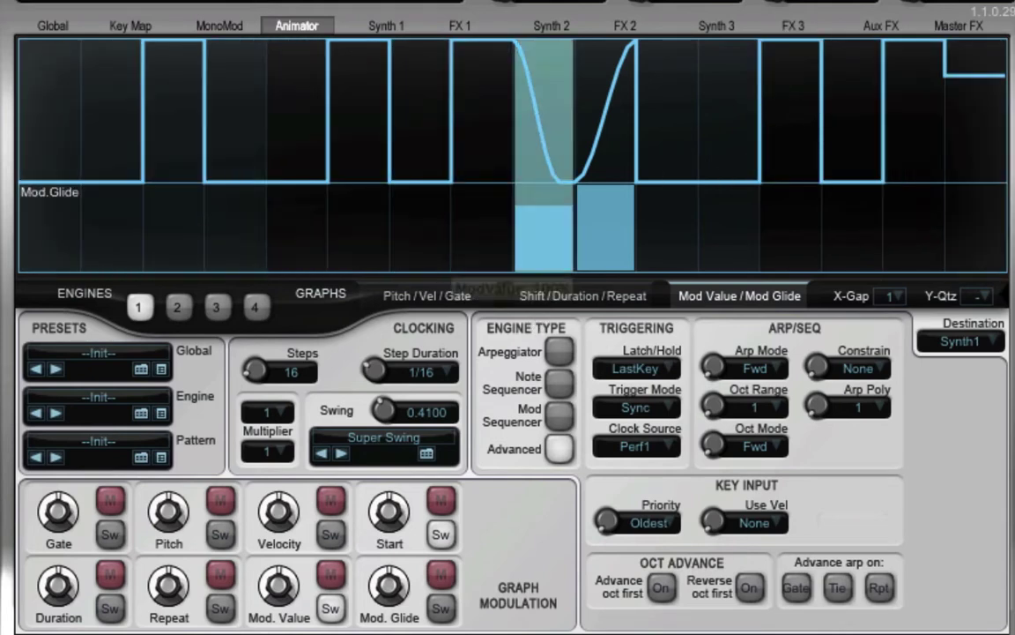
# Raise the Mod Value to about two thirds on step 12, about half on step 5 and slightly more on step 2
pyautogui.moveTo(740, 136); pyautogui.dragTo(741, 91)
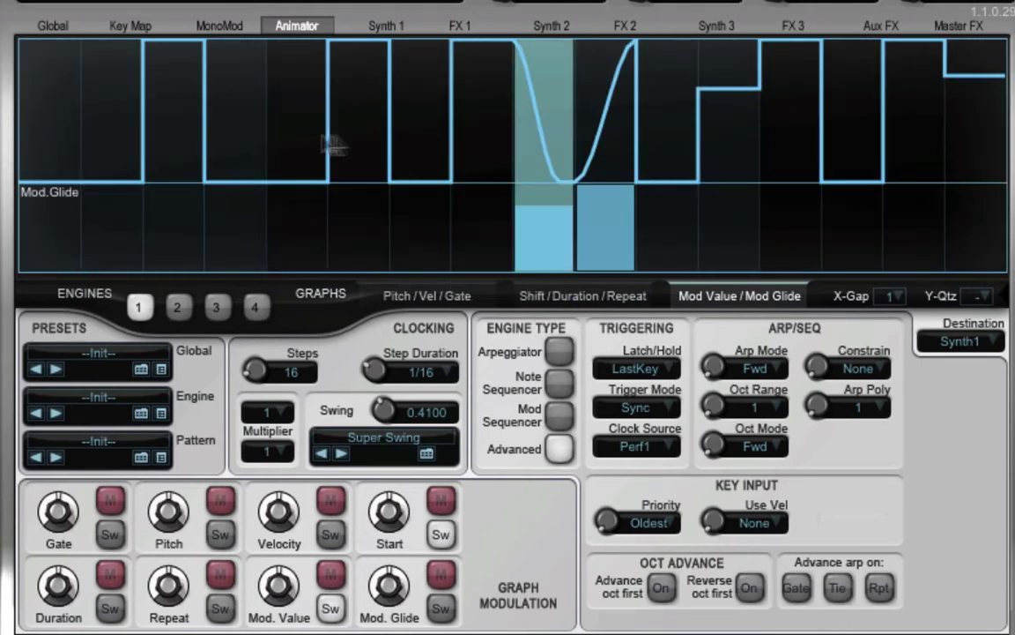
pyautogui.click(295, 120)
pyautogui.moveTo(292, 111); pyautogui.dragTo(292, 106)
pyautogui.click(114, 98)
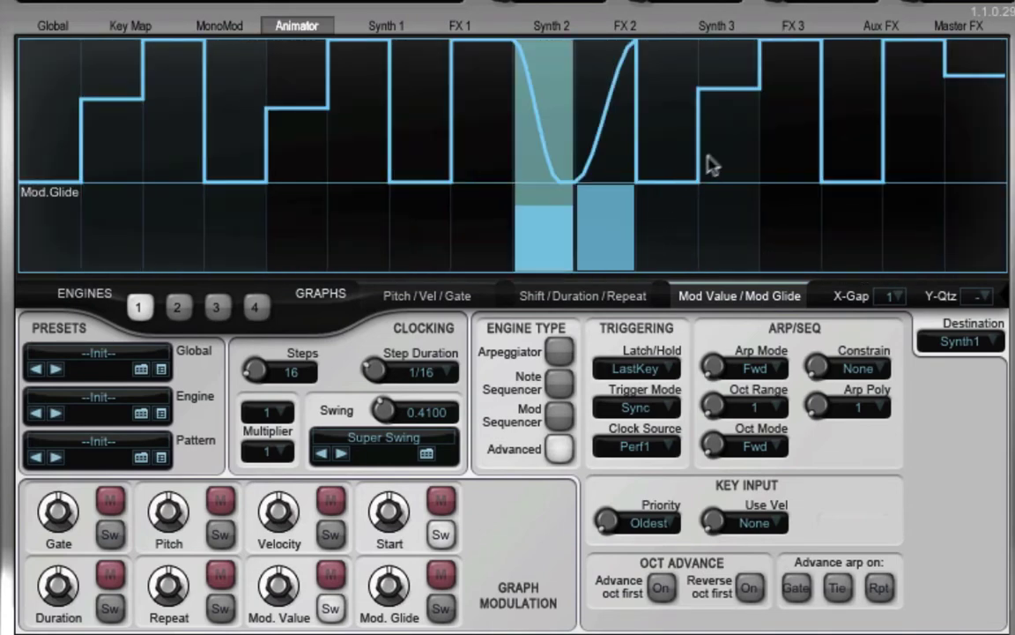
# Rework the Mod Value pattern with step 11 at maximum, steps 12 and 13 at zero and step 10 at about one third
pyautogui.click(719, 114)
pyautogui.moveTo(719, 113); pyautogui.dragTo(702, 180)
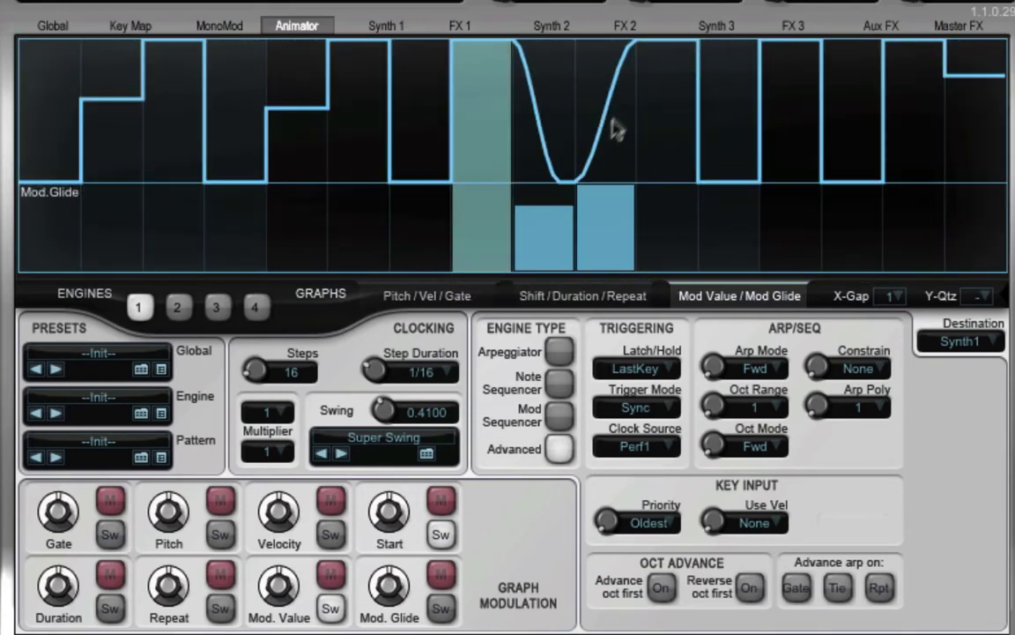
pyautogui.moveTo(667, 40); pyautogui.dragTo(622, 131)
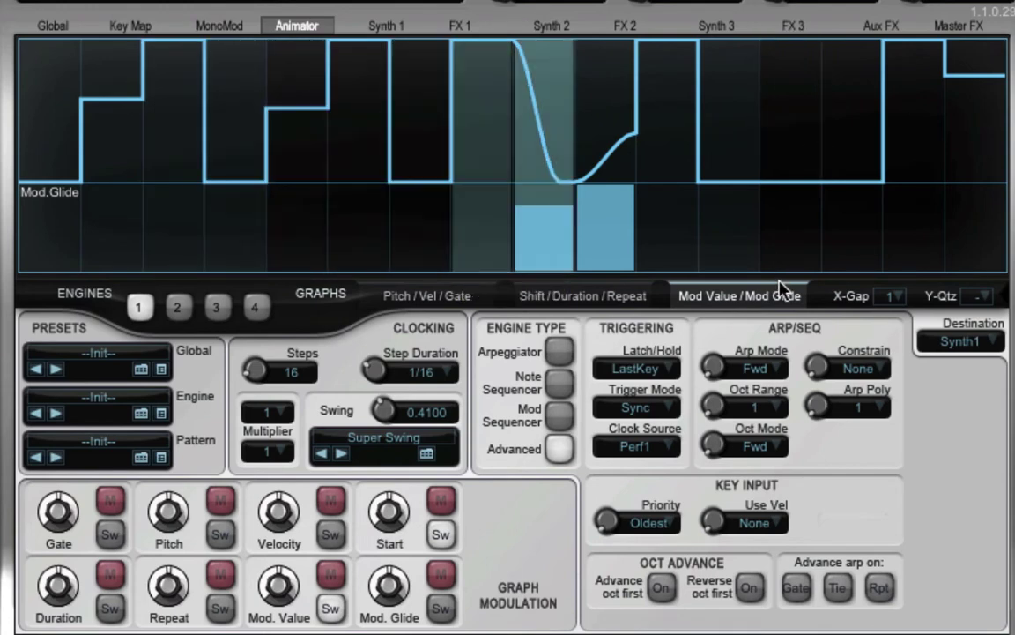
# Raise the Mod Value of step 14 to about one third in Animator engine 1
pyautogui.click(868, 157)
pyautogui.moveTo(863, 149); pyautogui.dragTo(864, 131)
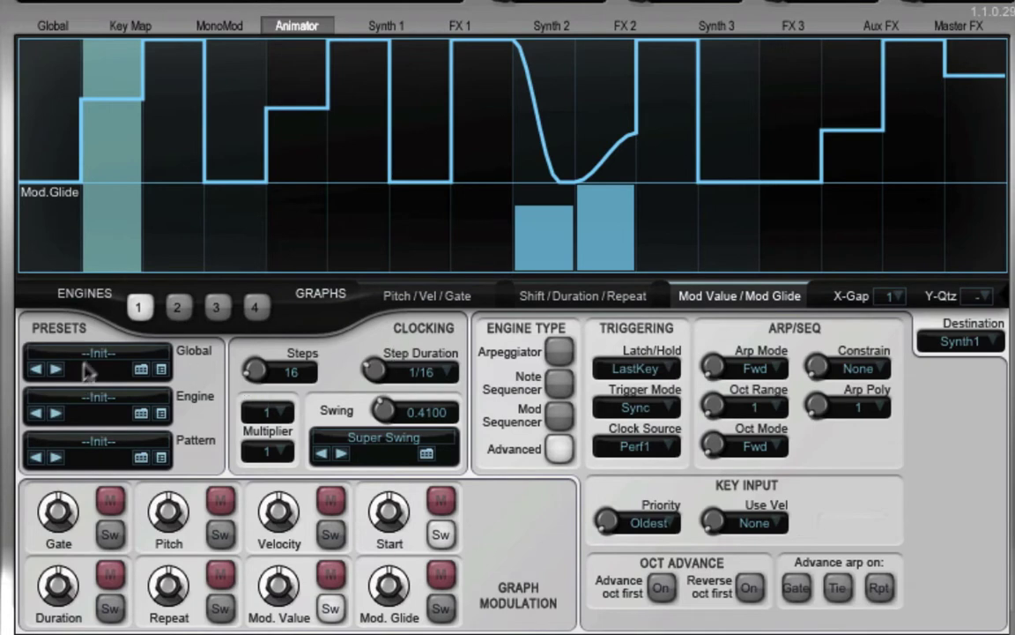
# Set Animator engine 2 to 3 steps, with the Mod Value at zero on steps 1 and 2 and at maximum on step 3
pyautogui.click(178, 309)
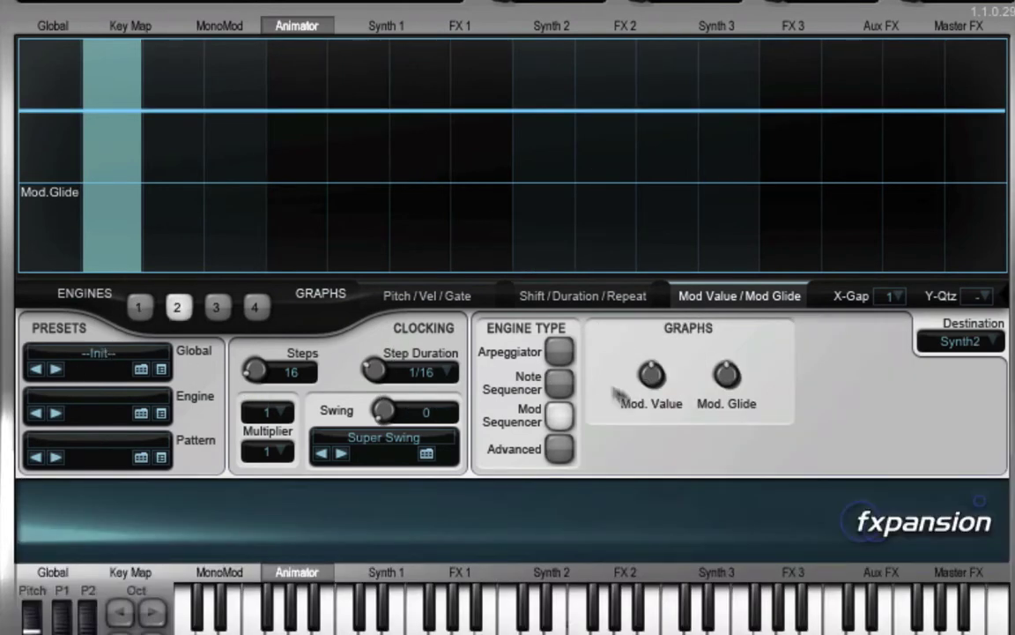
pyautogui.moveTo(253, 369); pyautogui.dragTo(267, 409)
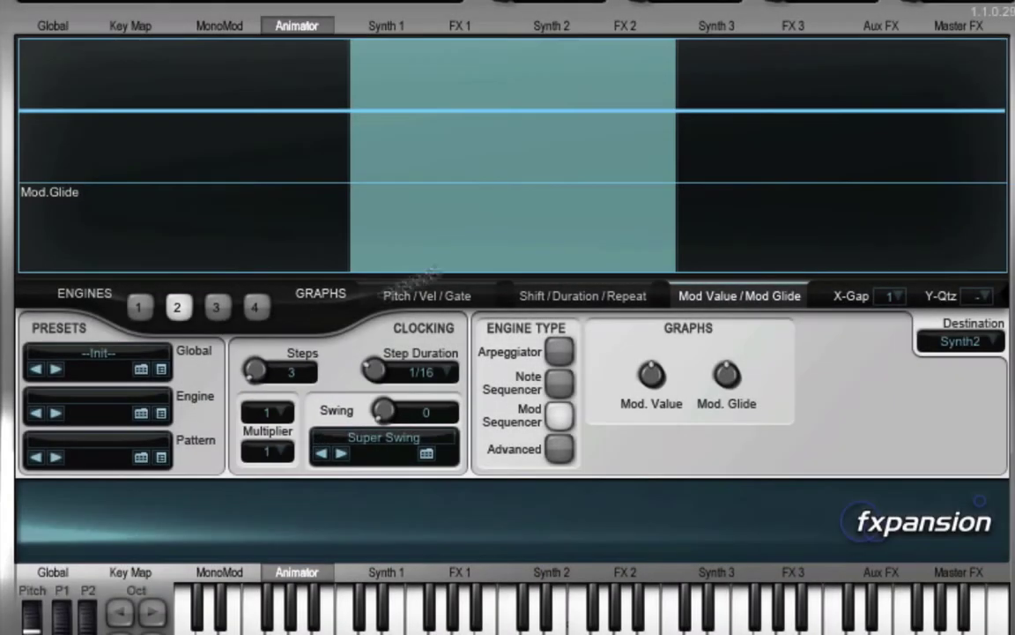
pyautogui.moveTo(501, 107); pyautogui.dragTo(519, 229)
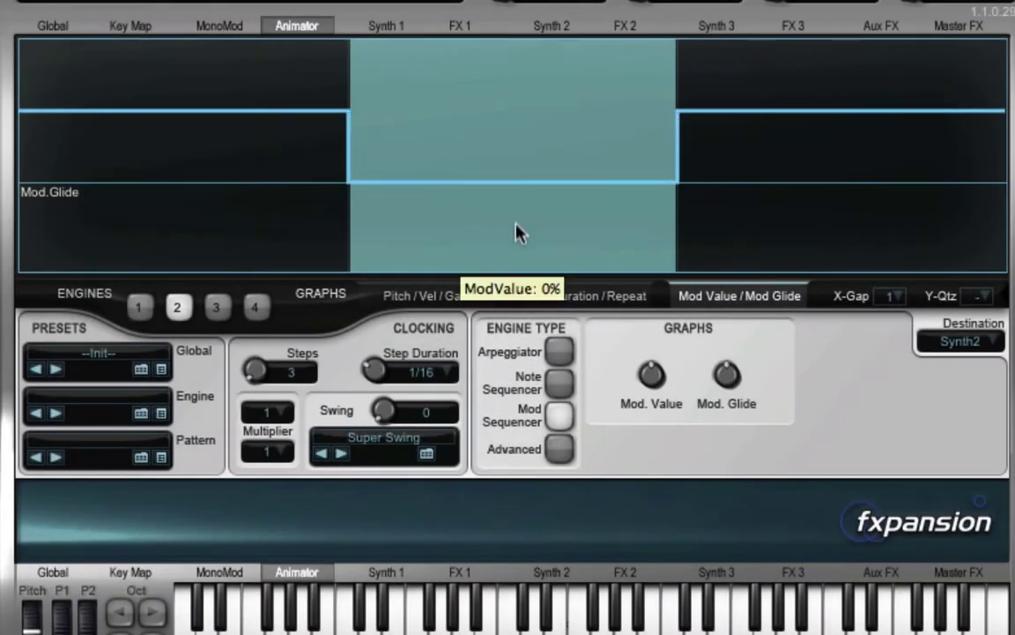
pyautogui.moveTo(290, 120); pyautogui.dragTo(310, 322)
pyautogui.moveTo(721, 150); pyautogui.dragTo(710, 98)
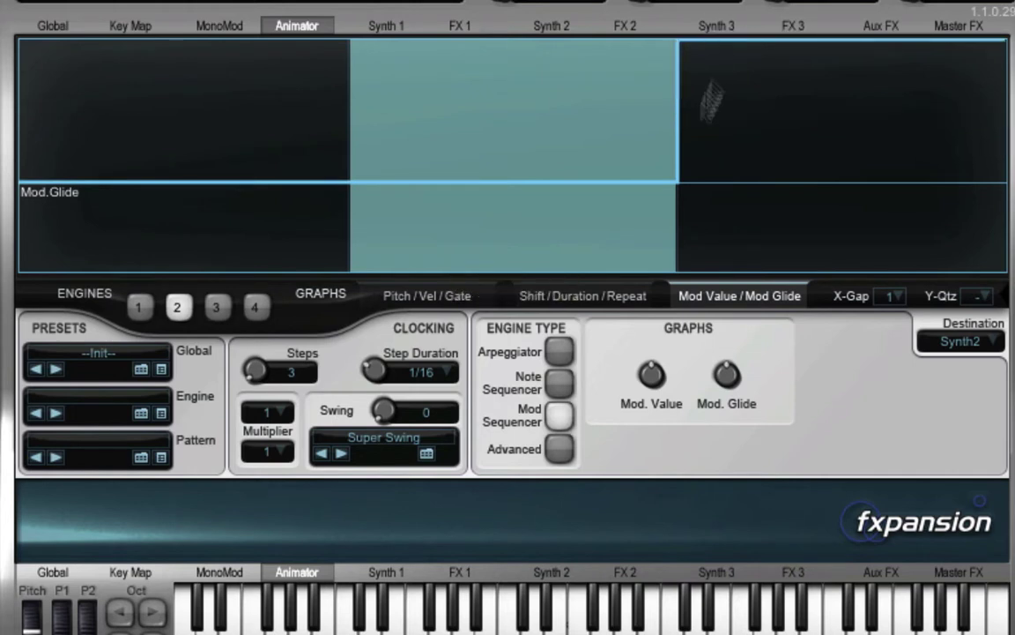
# Load a Delay effect into the first slot of FX 1
pyautogui.click(461, 29)
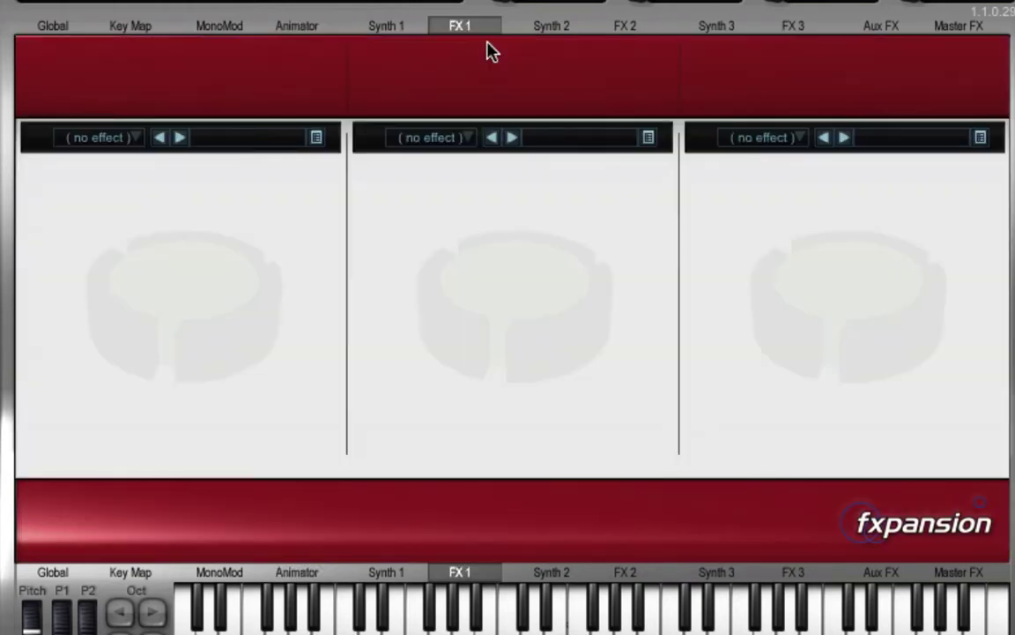
pyautogui.click(99, 141)
pyautogui.click(92, 267)
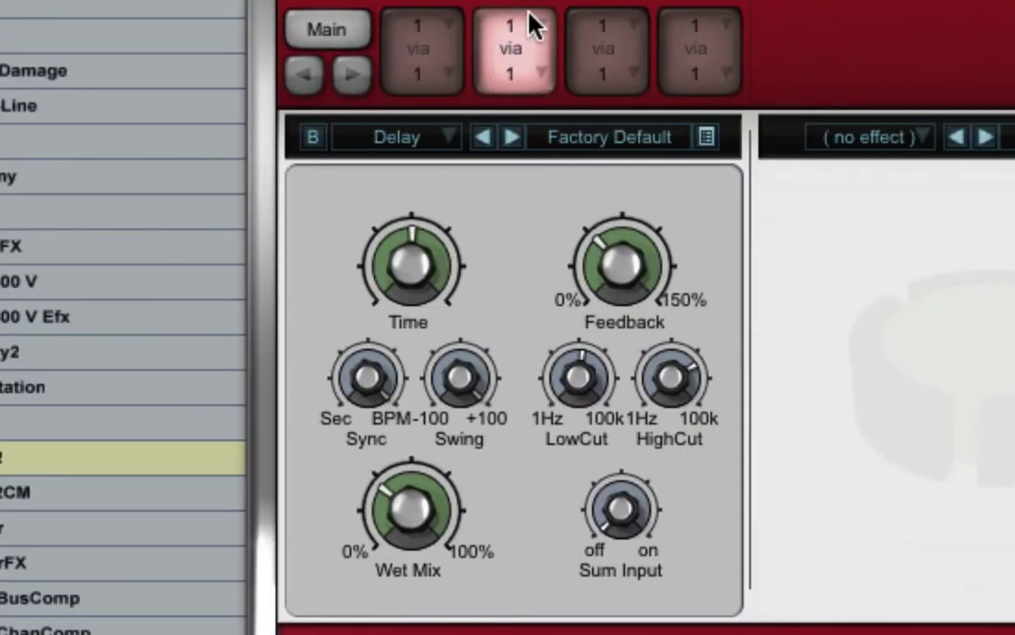
# Lower the delay's Wet Mix to 0% and modulate it from Step2 [+] up to just under half
pyautogui.click(194, 58)
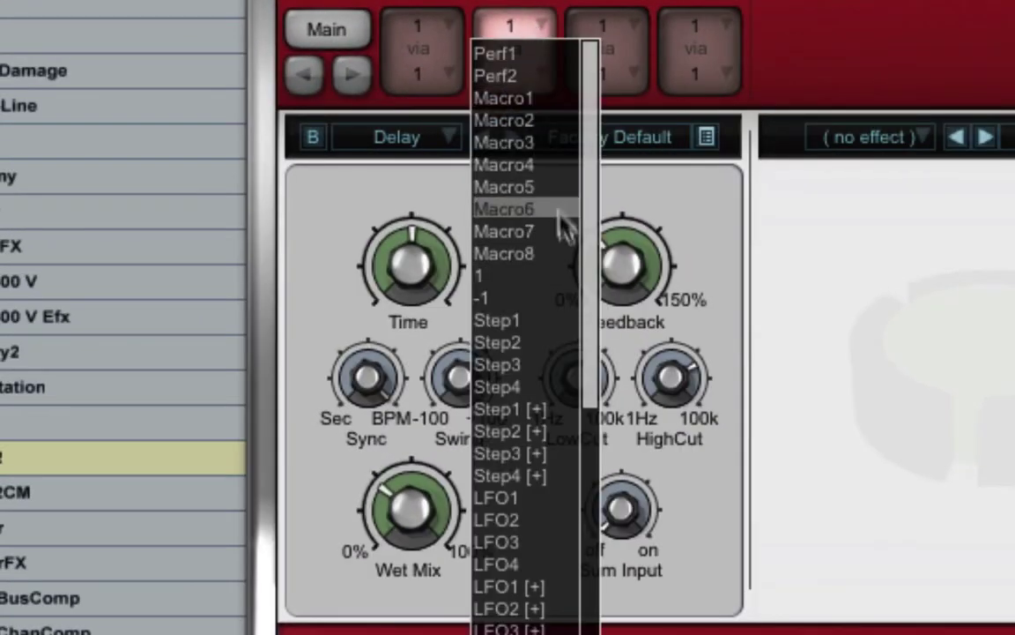
pyautogui.click(551, 436)
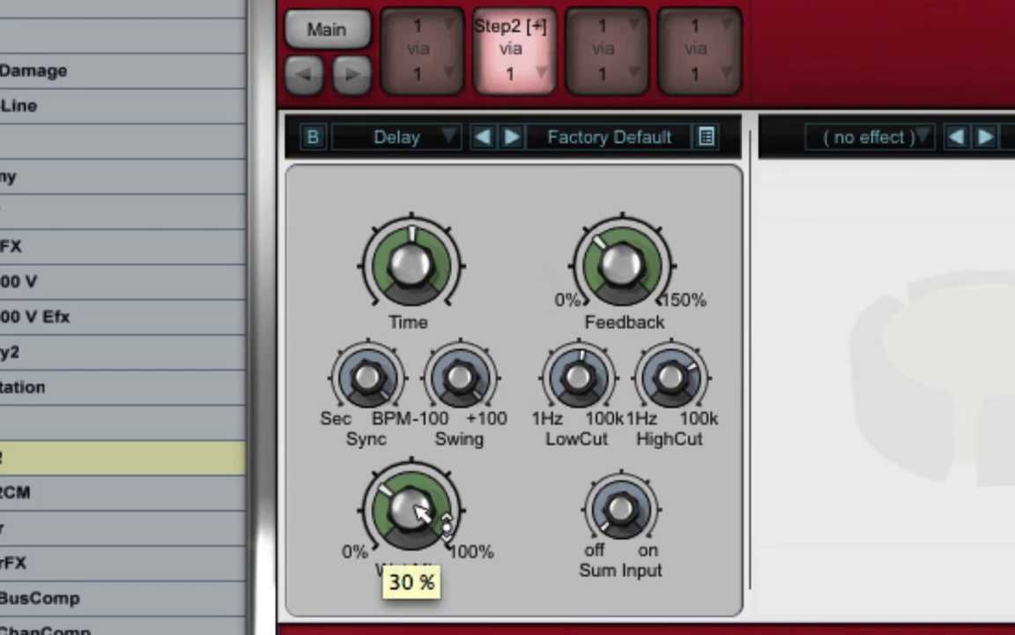
pyautogui.moveTo(421, 511); pyautogui.dragTo(427, 633)
pyautogui.moveTo(380, 507); pyautogui.dragTo(351, 554)
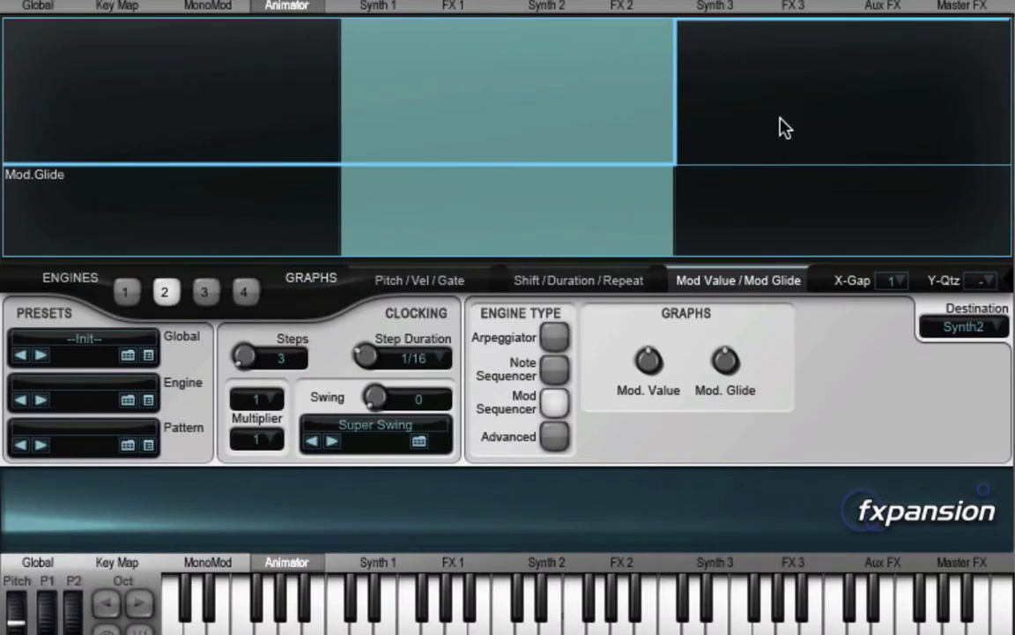
pyautogui.click(462, 13)
pyautogui.moveTo(642, 301)
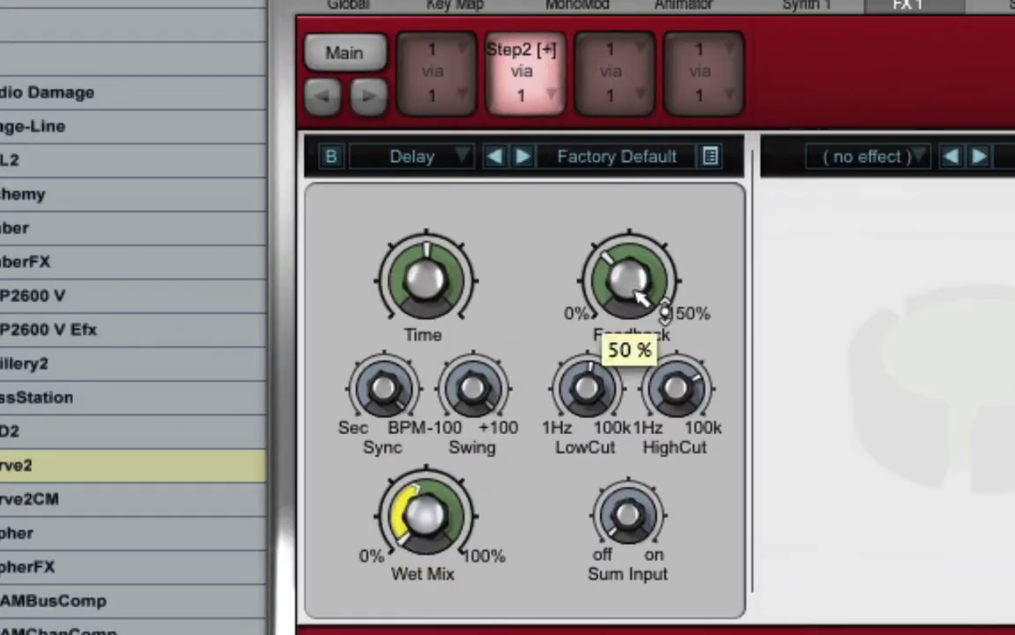
pyautogui.moveTo(437, 293)
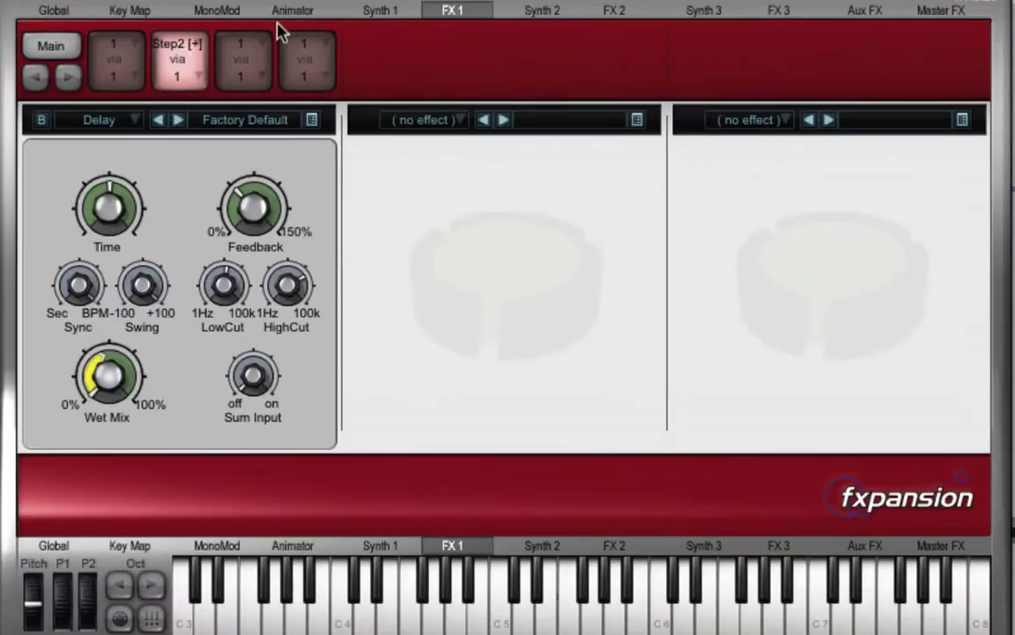
# Set Repeat to 2 on steps 5, 9 and 16 of Animator engine 1
pyautogui.click(304, 15)
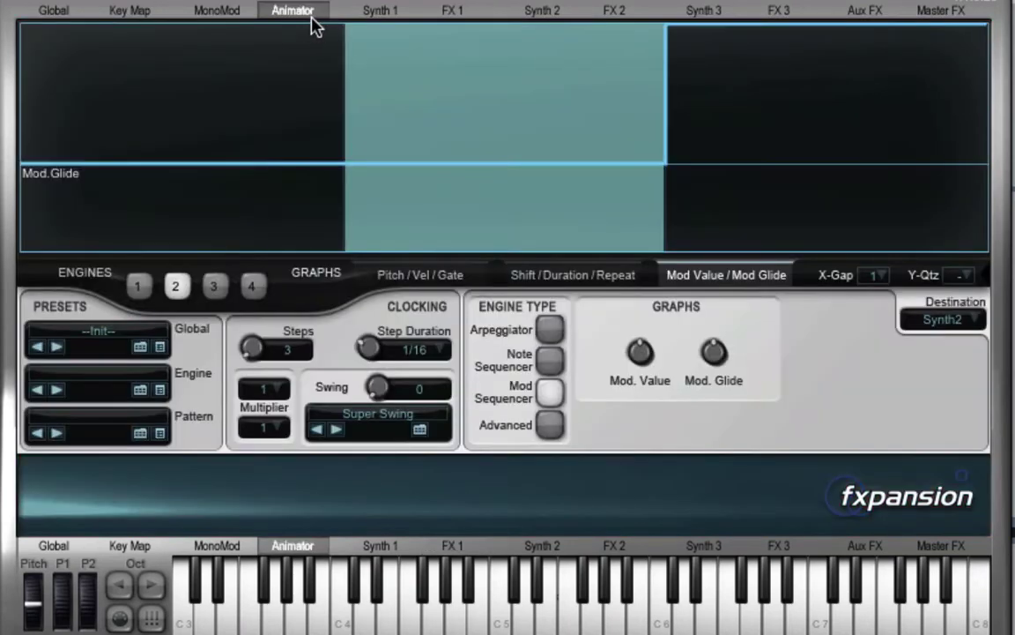
pyautogui.click(138, 284)
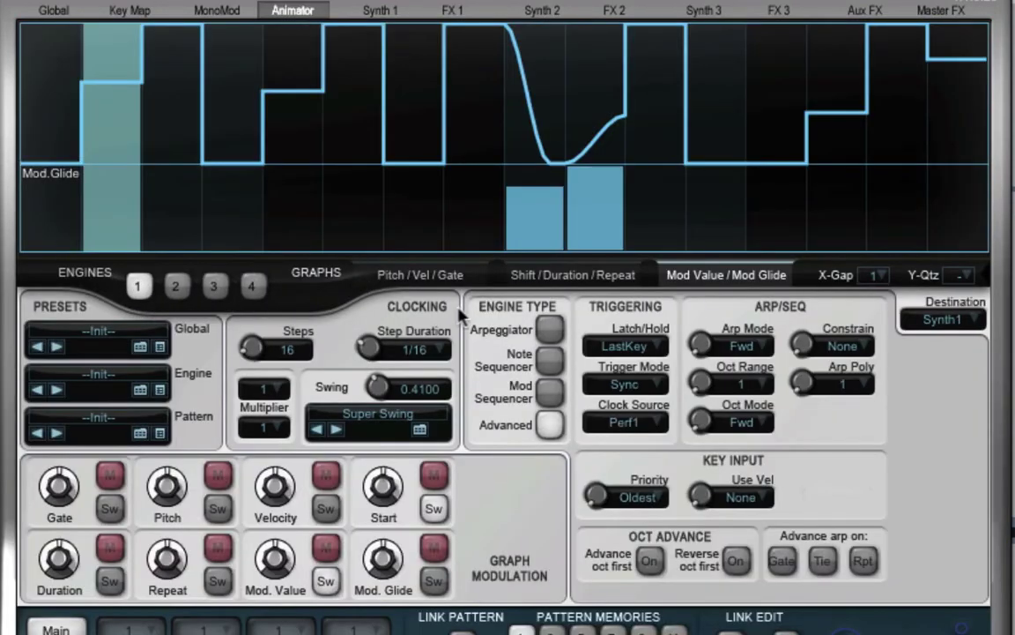
pyautogui.click(571, 275)
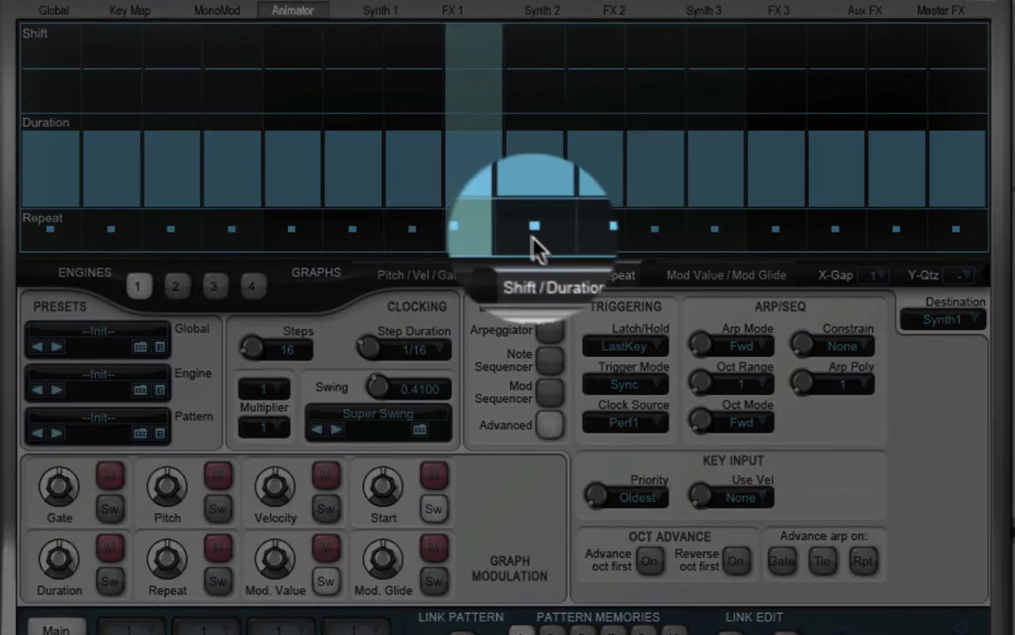
pyautogui.click(546, 234)
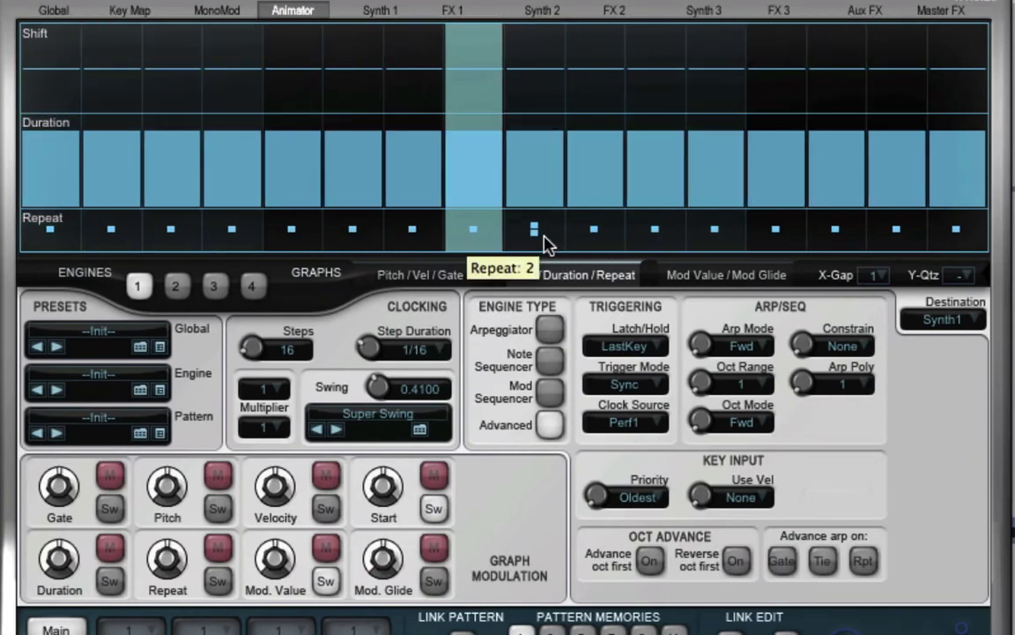
pyautogui.moveTo(951, 239); pyautogui.dragTo(951, 216)
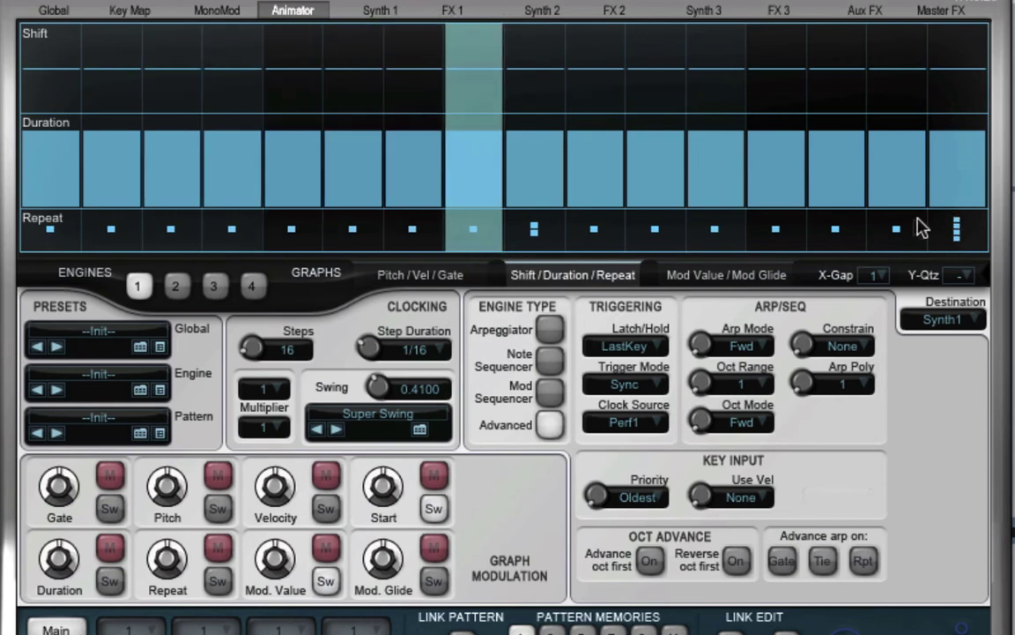
pyautogui.click(957, 231)
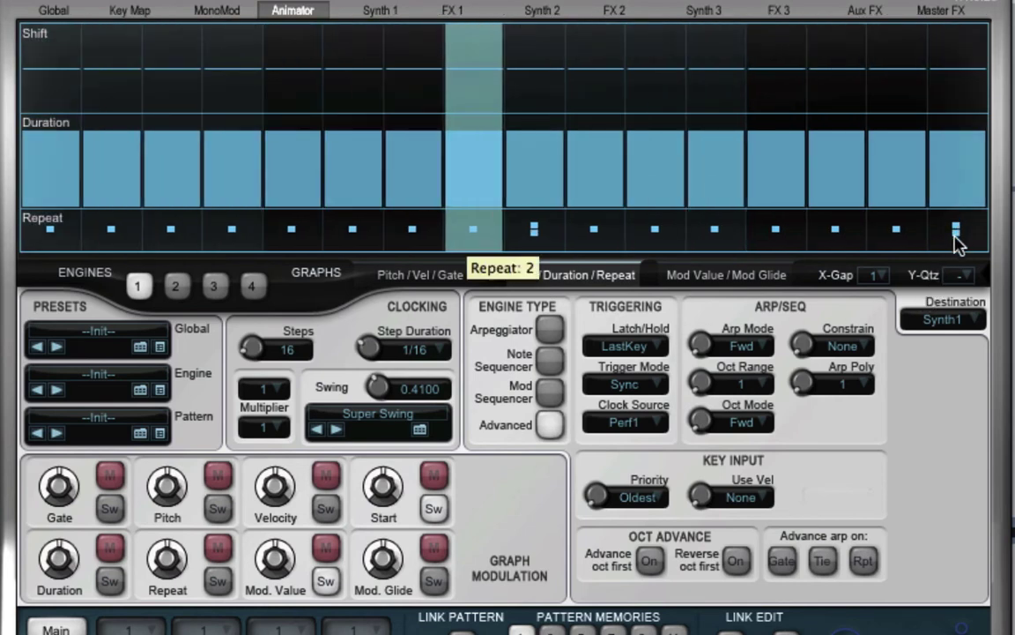
pyautogui.click(304, 241)
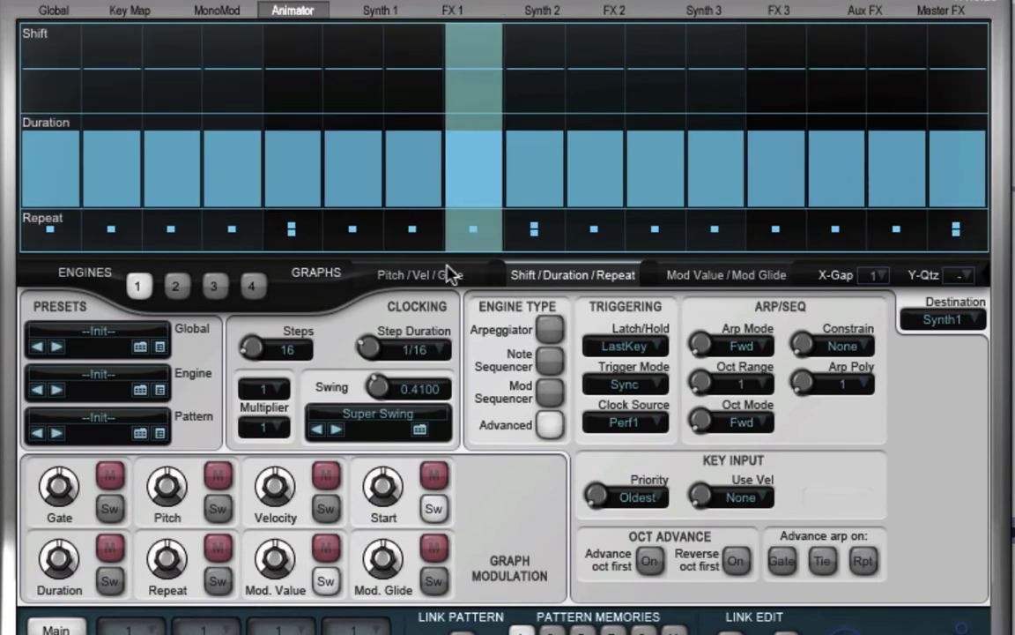
# Reduce Synth 1's Step1 [+] amp decay modulation to about 90 ms and the Step2 [+] depth on the delay's Wet Mix to about a quarter
pyautogui.click(379, 13)
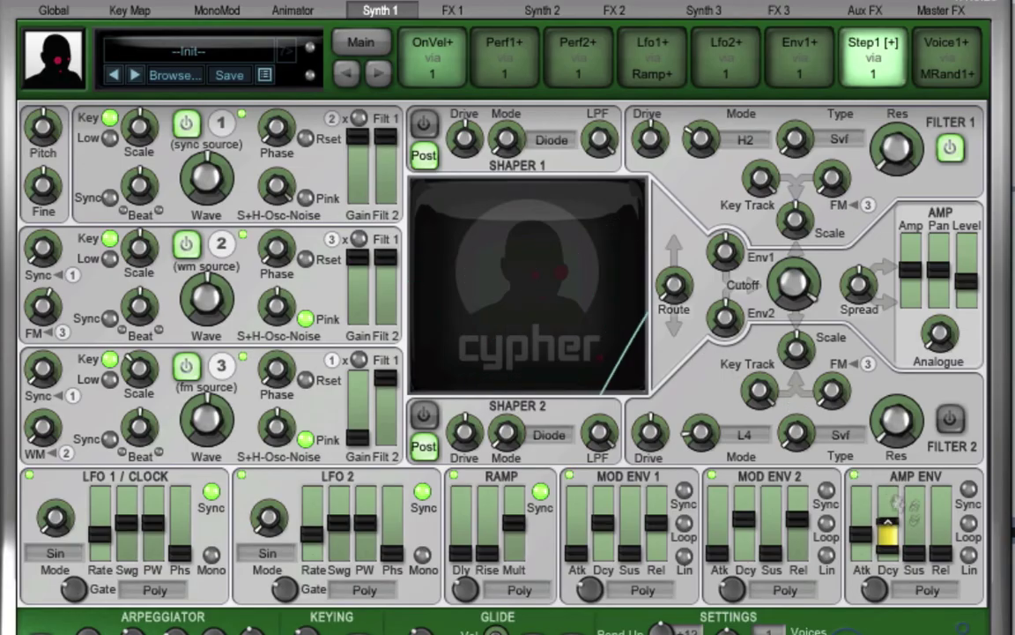
pyautogui.moveTo(884, 539); pyautogui.dragTo(891, 533)
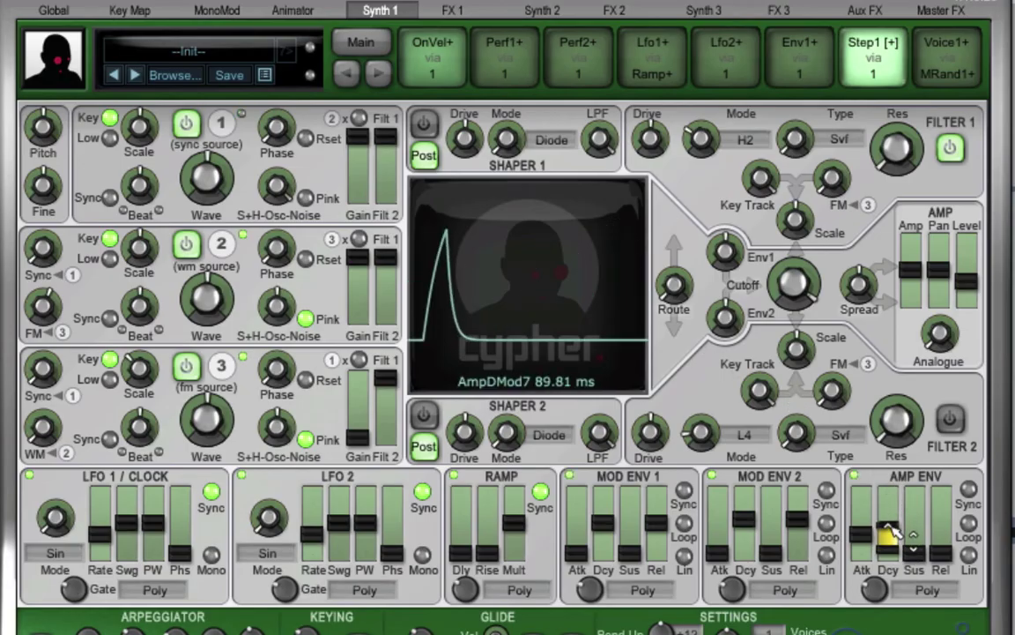
pyautogui.click(445, 12)
pyautogui.moveTo(108, 375); pyautogui.dragTo(104, 416)
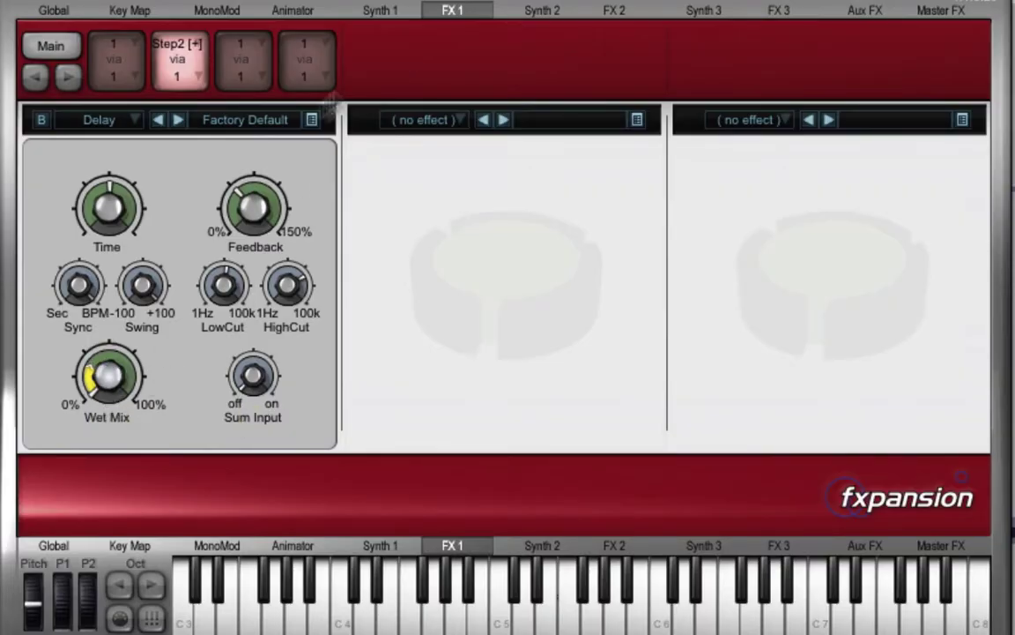
pyautogui.click(375, 11)
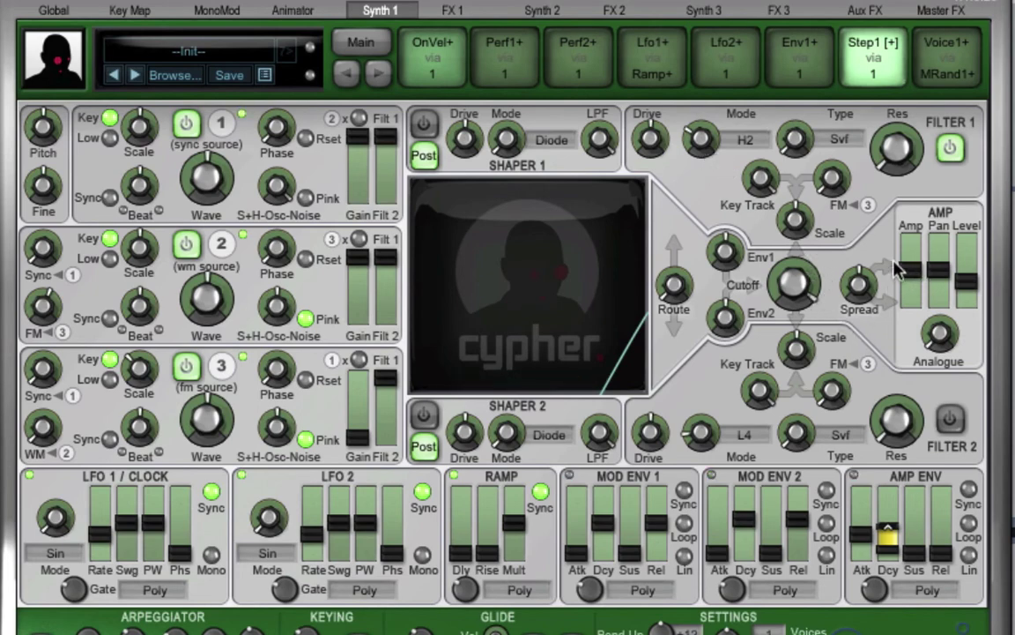
# Load Breverb Hall into the second slot of FX 1 and lower its Wet Mix to about 10%
pyautogui.click(448, 10)
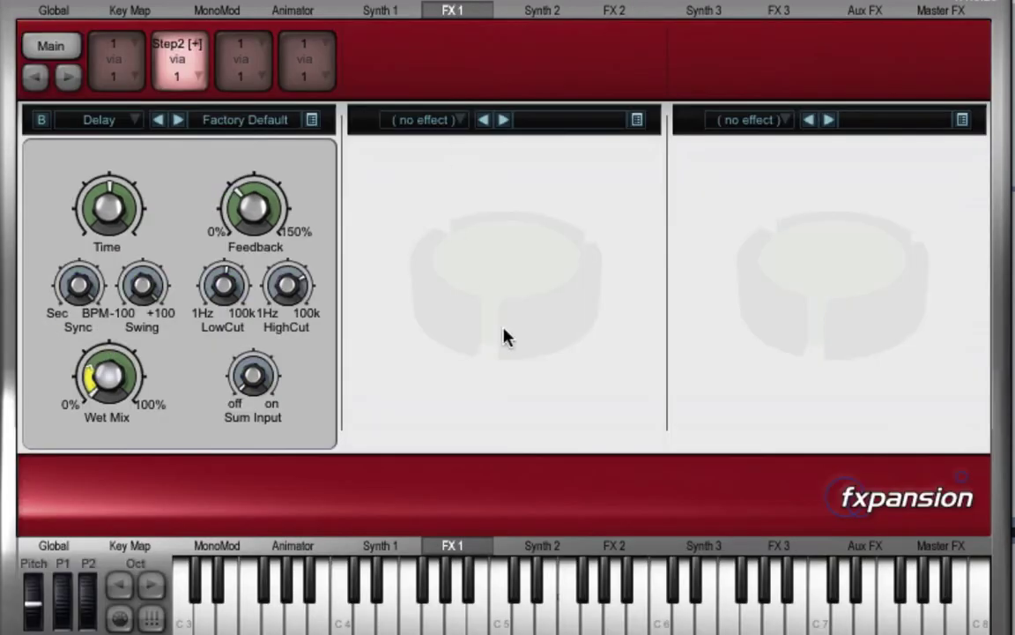
pyautogui.click(423, 120)
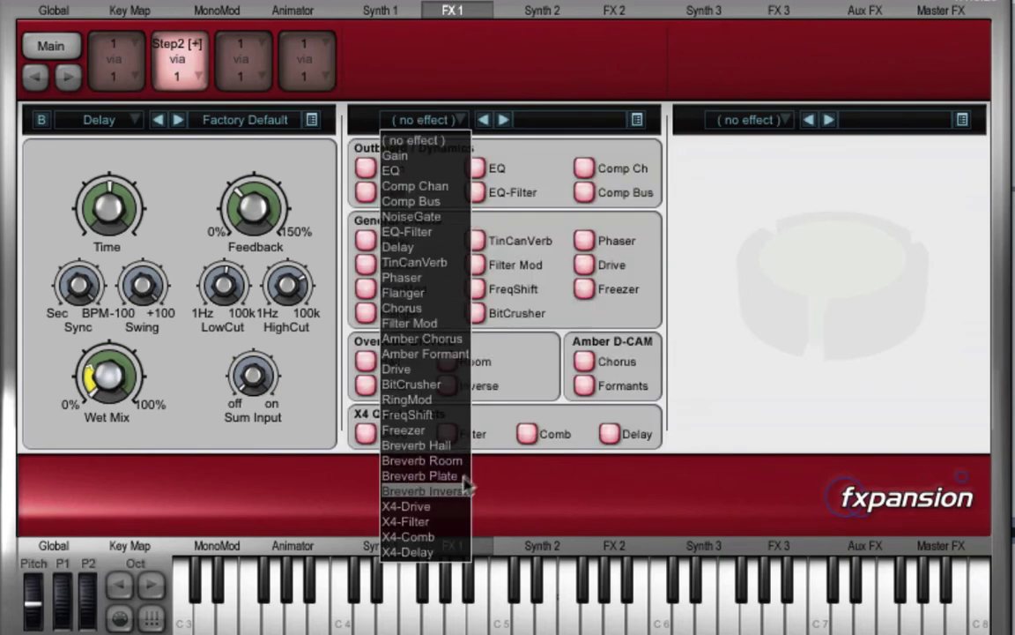
pyautogui.click(455, 446)
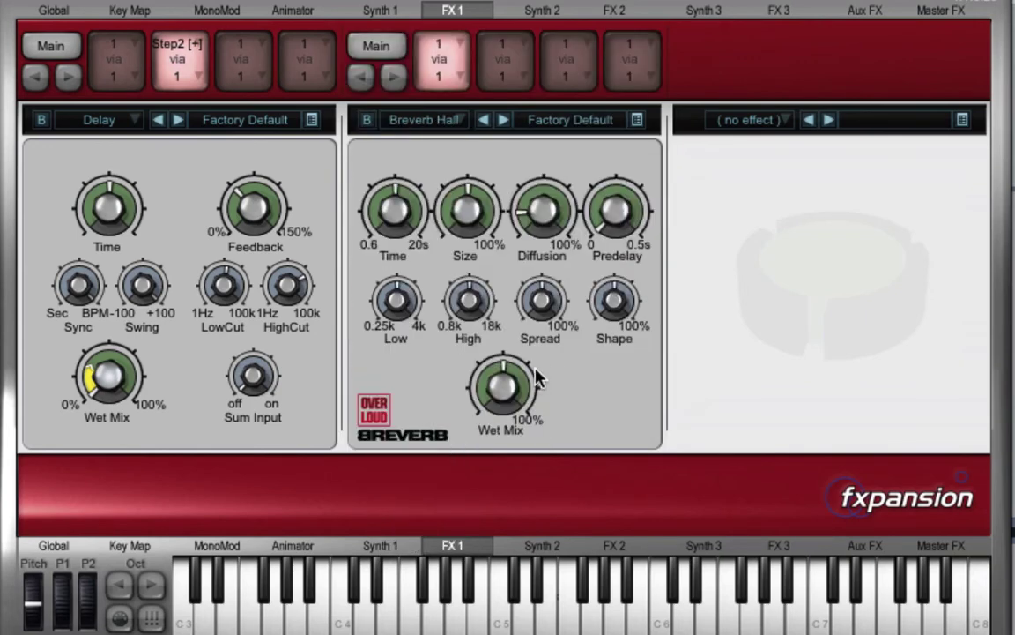
pyautogui.moveTo(513, 445); pyautogui.dragTo(529, 475)
# Assign Step1 [+] as the reverb's modulation source and modulate its Wet Mix up to 48%
pyautogui.click(455, 40)
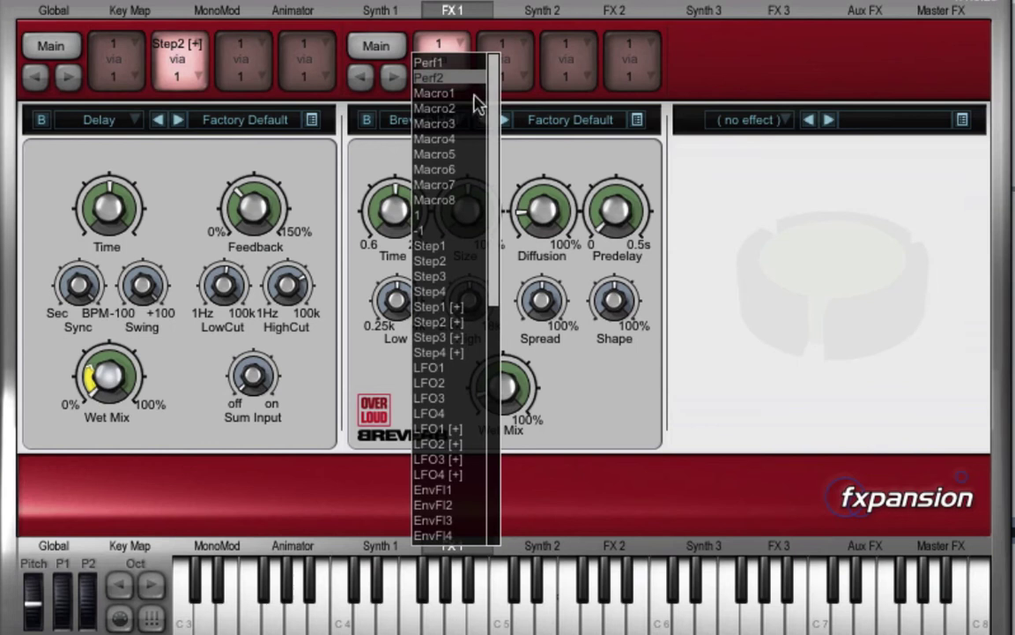
pyautogui.click(451, 306)
pyautogui.moveTo(490, 381); pyautogui.dragTo(481, 277)
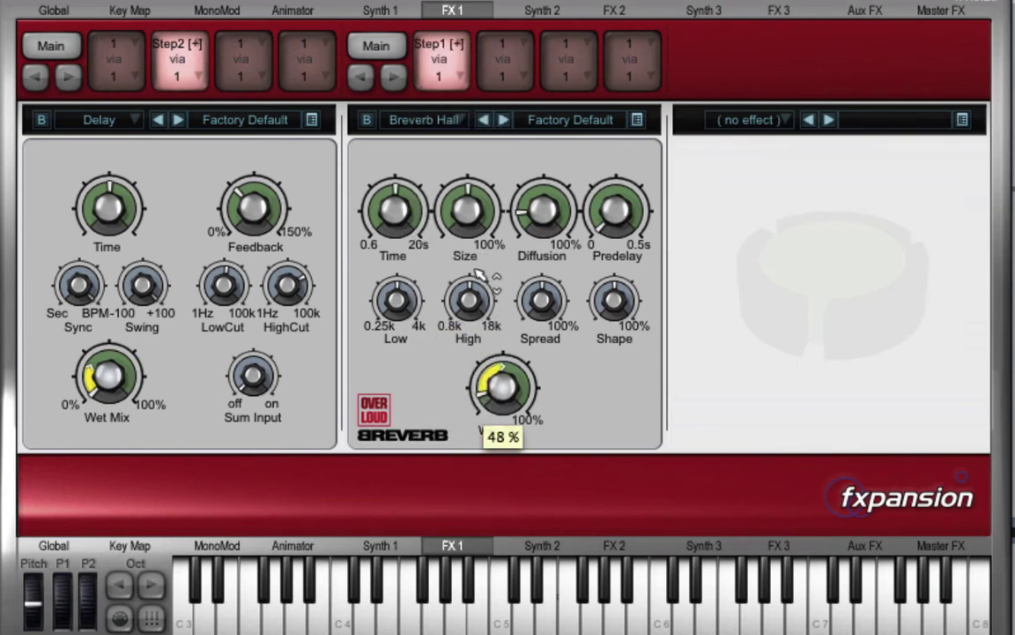
pyautogui.click(402, 46)
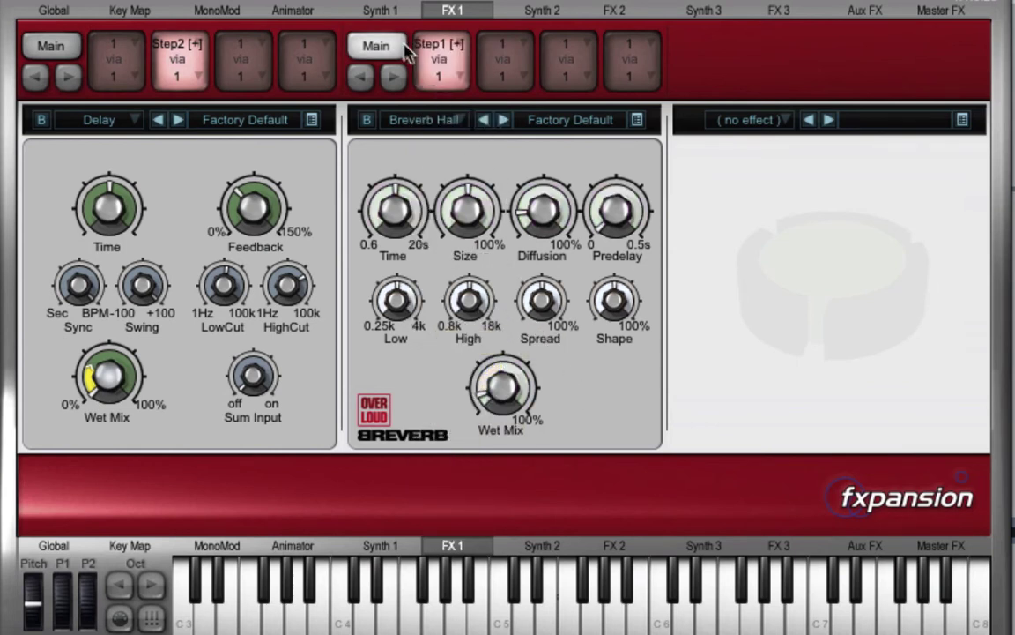
# Set Synth 1's eighth modulation slot to LFO1 [+] via 1, lower the amp Level to minimum and modulate it to just above halfway from that slot
pyautogui.click(372, 10)
pyautogui.click(947, 53)
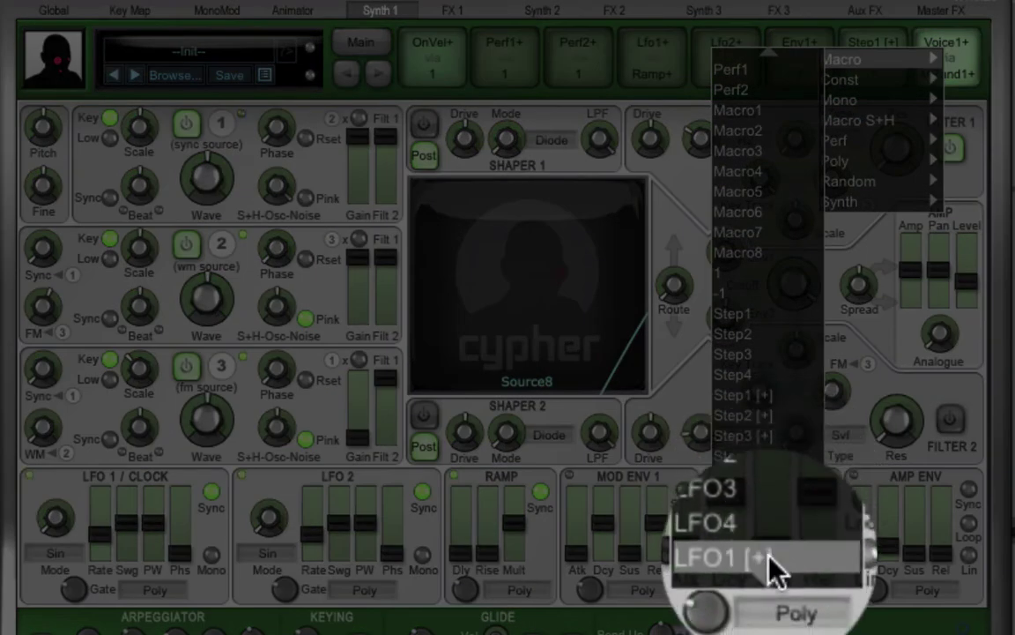
pyautogui.click(768, 558)
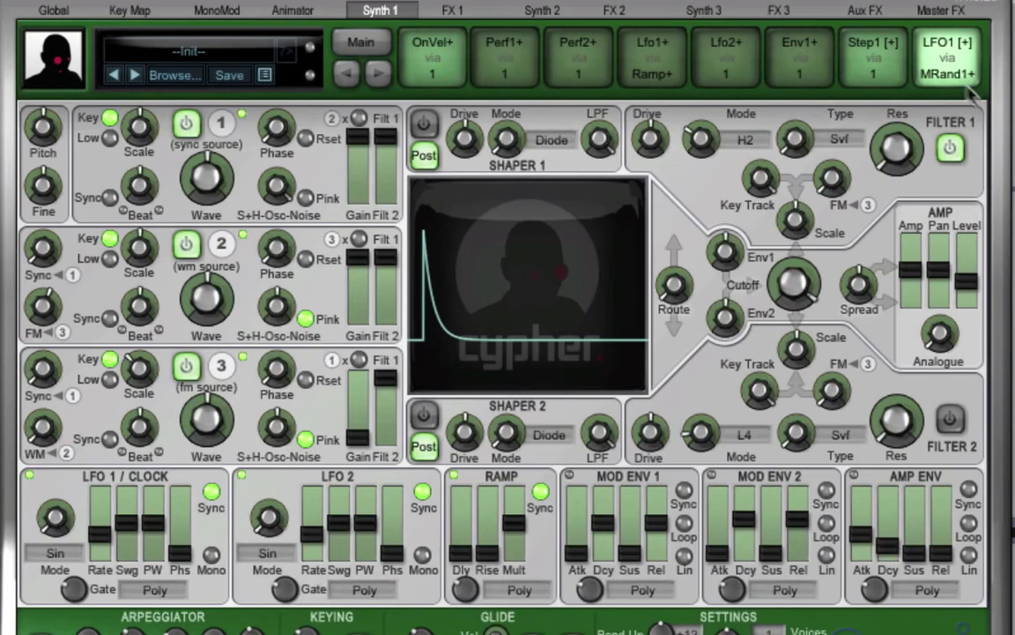
pyautogui.click(948, 58)
pyautogui.moveTo(873, 107)
pyautogui.click(804, 170)
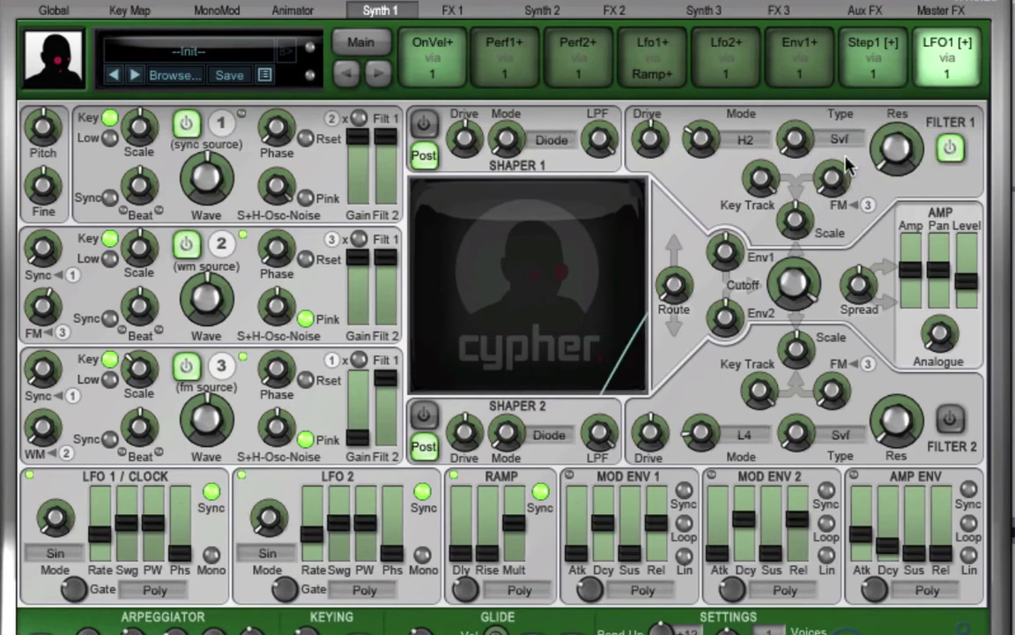
pyautogui.moveTo(974, 283); pyautogui.dragTo(977, 238)
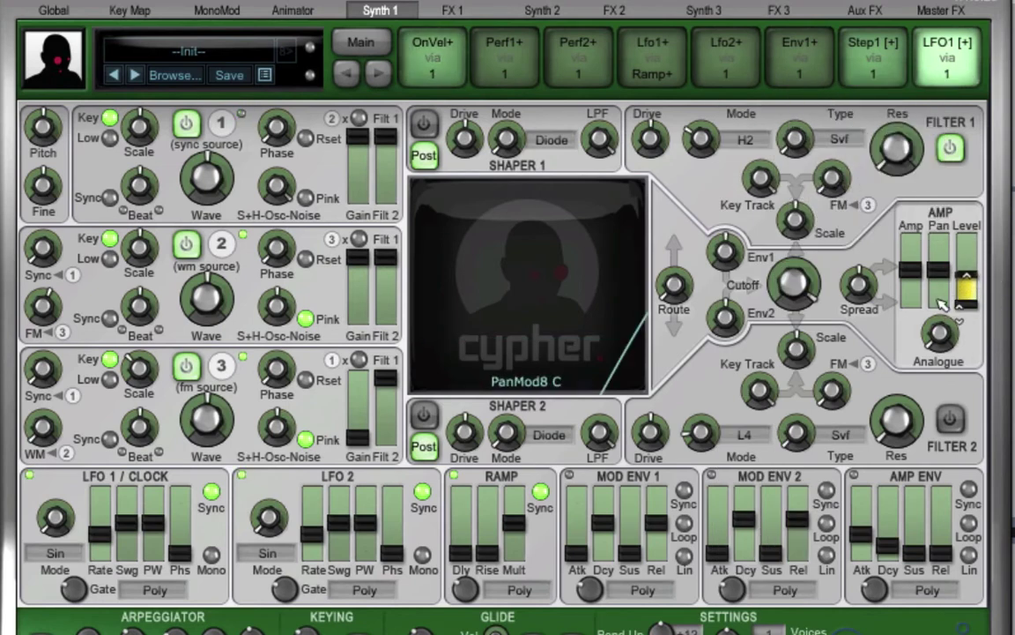
pyautogui.click(219, 10)
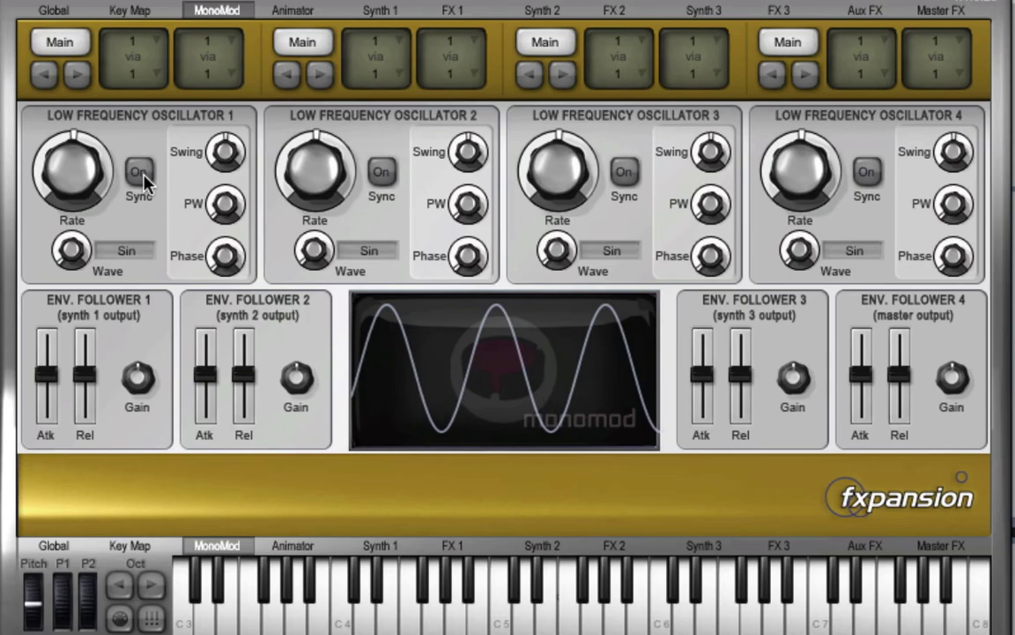
pyautogui.click(304, 10)
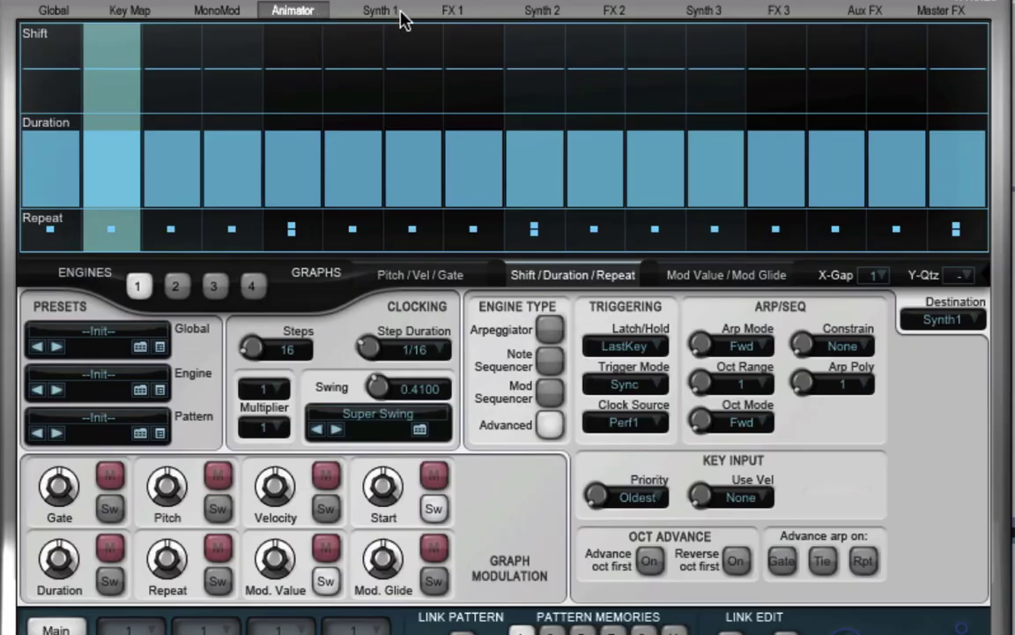
# Reduce the reverb's Wet Mix modulation to about 42% and shorten its Time to about a quarter of the range
pyautogui.click(368, 13)
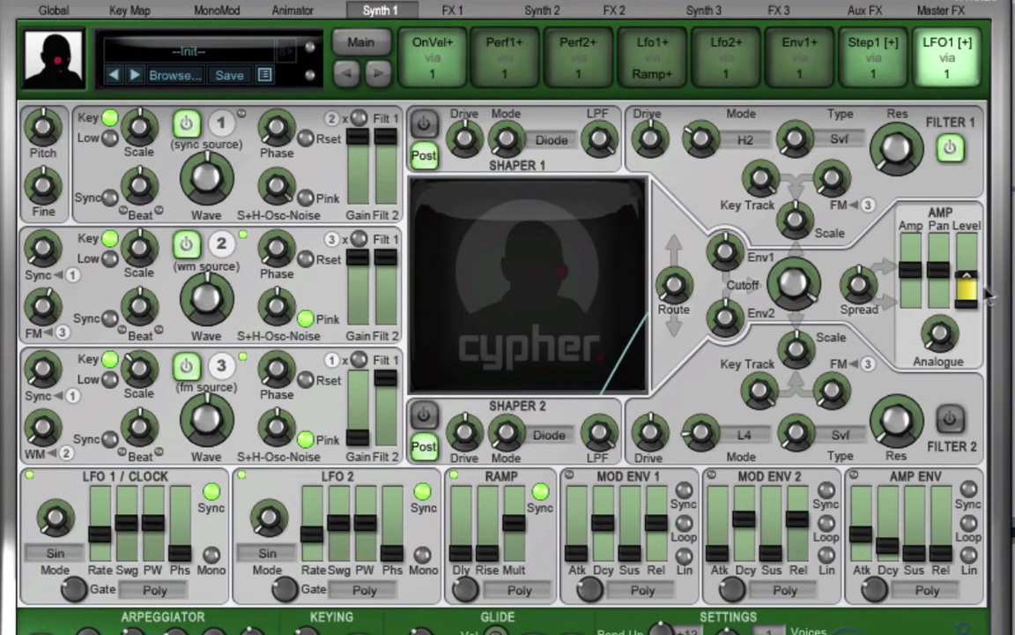
pyautogui.click(469, 15)
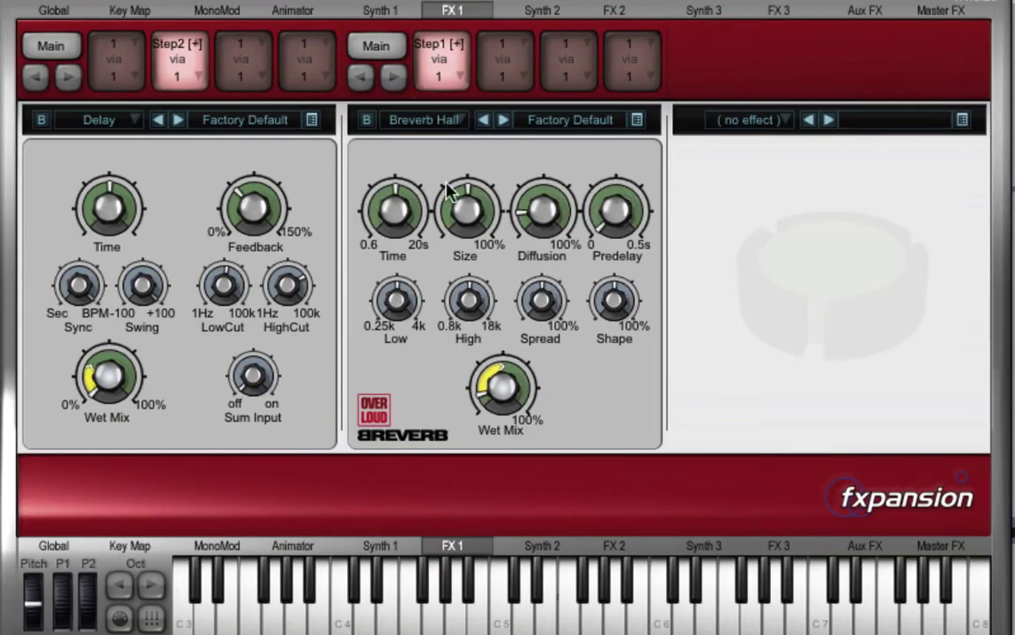
pyautogui.moveTo(497, 372); pyautogui.dragTo(496, 385)
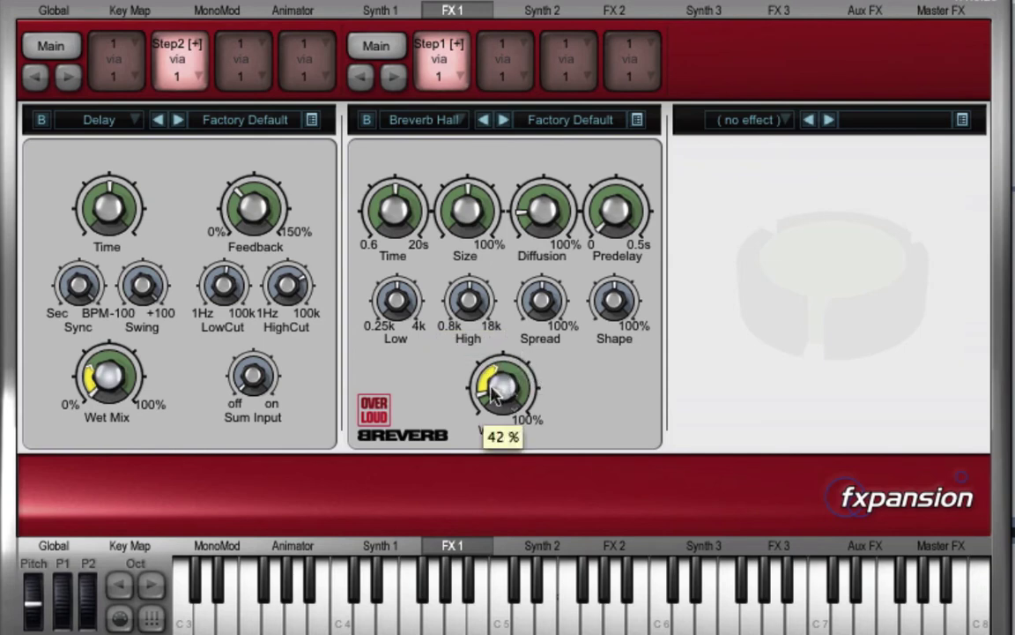
pyautogui.moveTo(532, 391)
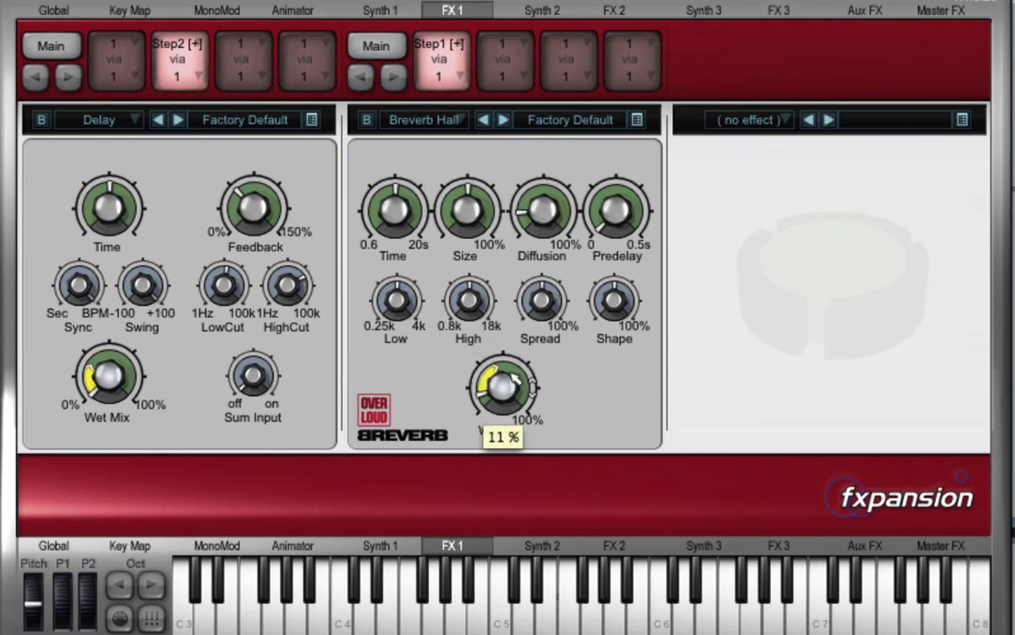
pyautogui.moveTo(396, 220); pyautogui.dragTo(410, 280)
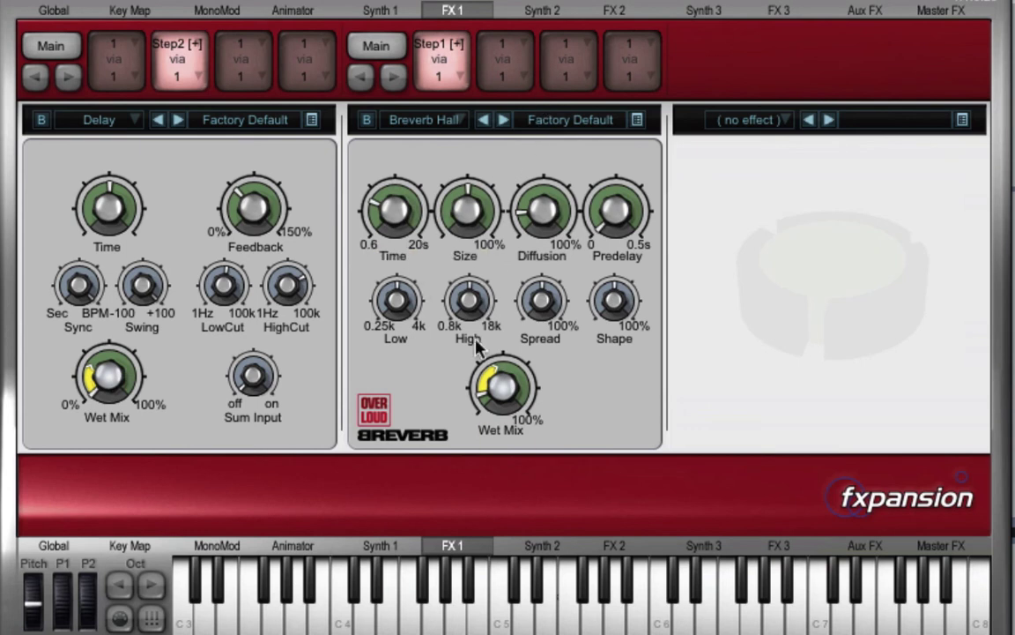
pyautogui.moveTo(503, 382); pyautogui.dragTo(503, 393)
# Raise Synth 1's base amp Level slightly and cut the reverb's Wet Mix modulation to about a third
pyautogui.click(380, 10)
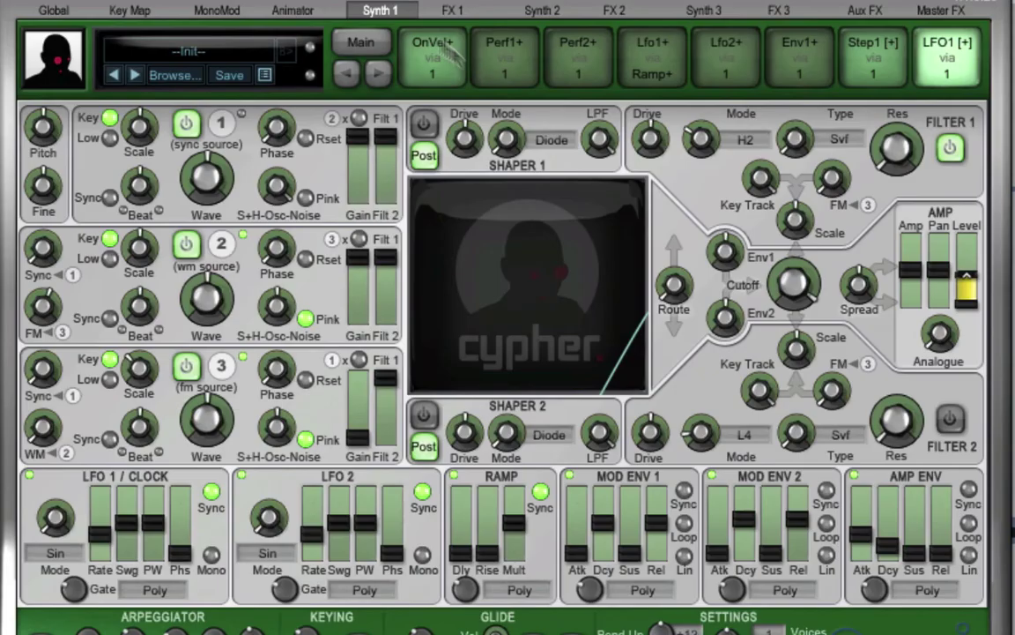
pyautogui.moveTo(968, 289)
pyautogui.mouseDown()
pyautogui.moveTo(978, 304)
pyautogui.moveTo(969, 280)
pyautogui.moveTo(970, 291)
pyautogui.mouseUp()
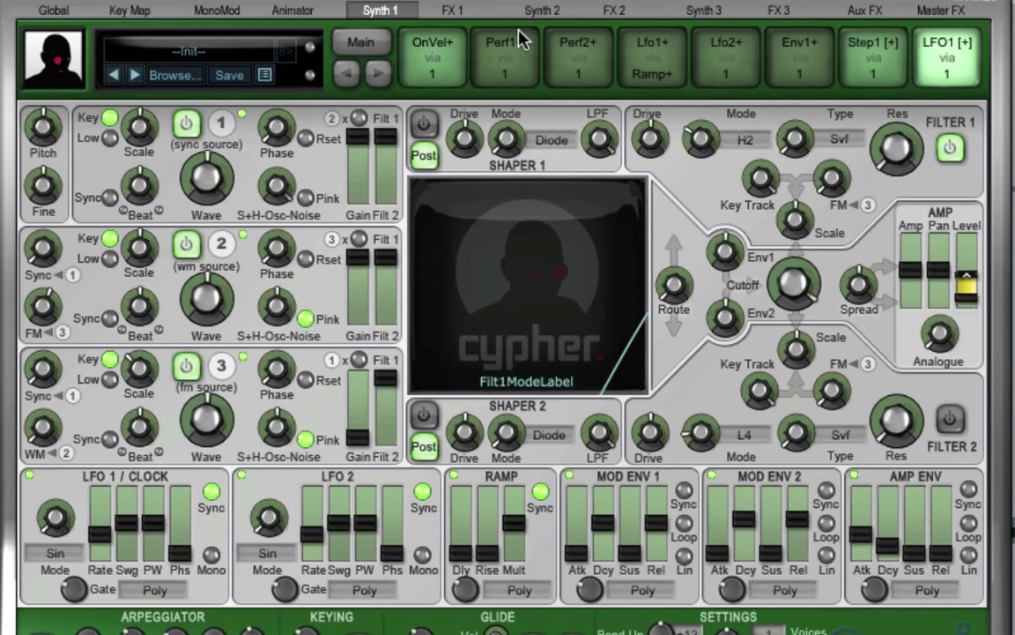
pyautogui.click(450, 11)
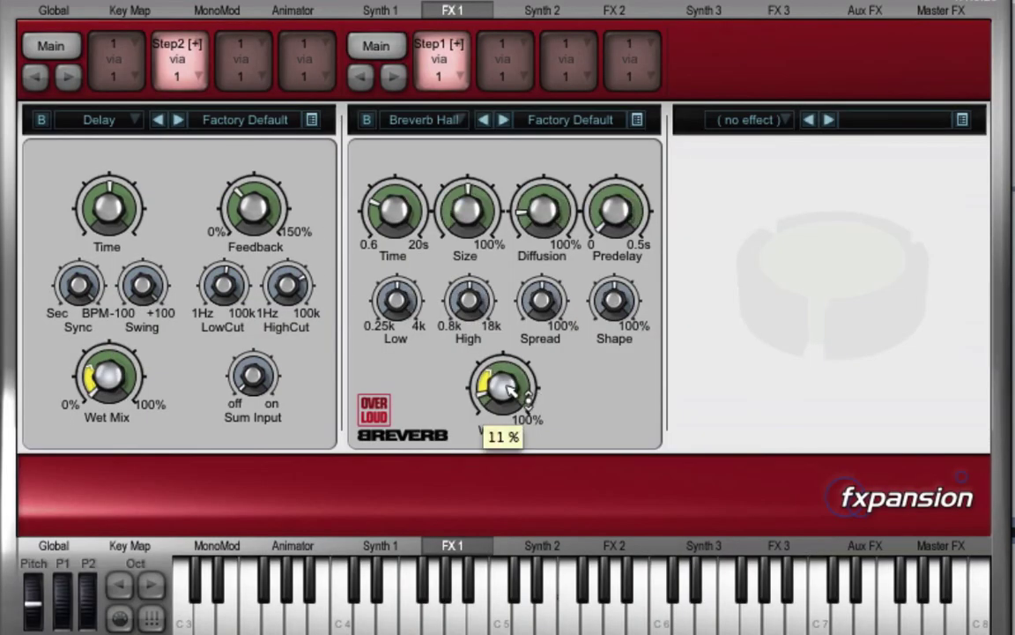
pyautogui.moveTo(511, 391); pyautogui.dragTo(511, 418)
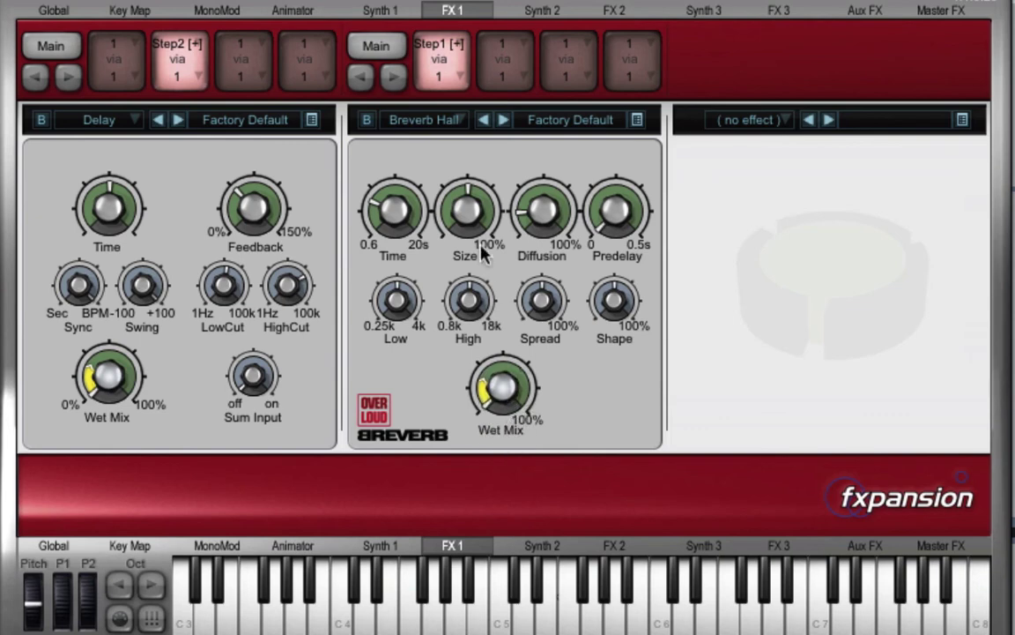
pyautogui.moveTo(483, 254); pyautogui.dragTo(476, 268)
# Set Repeat to 1 on the fifth and ninth steps of Animator engine 1
pyautogui.click(293, 10)
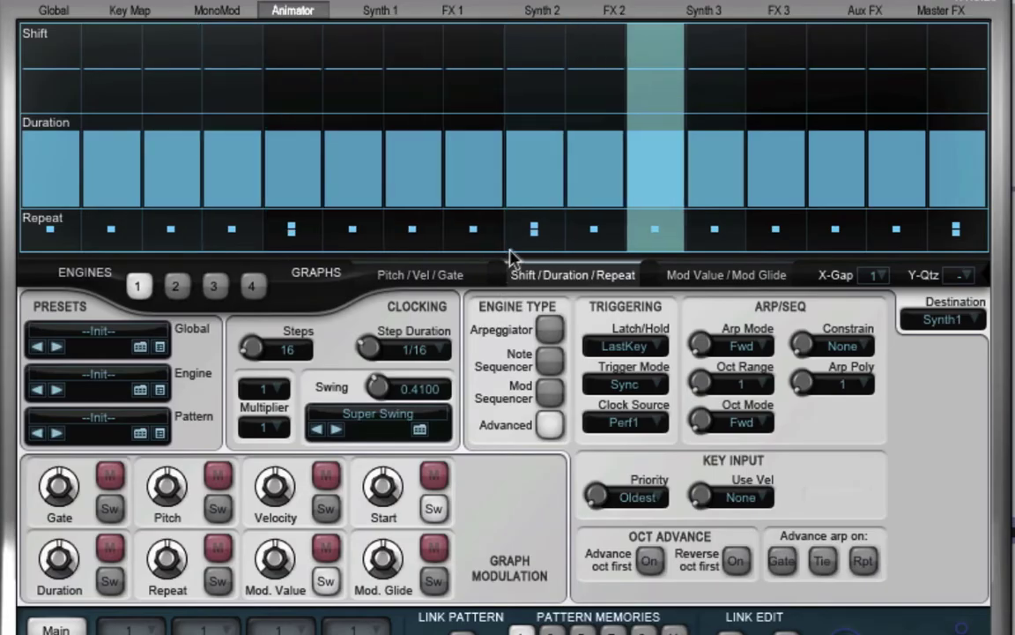
pyautogui.click(310, 253)
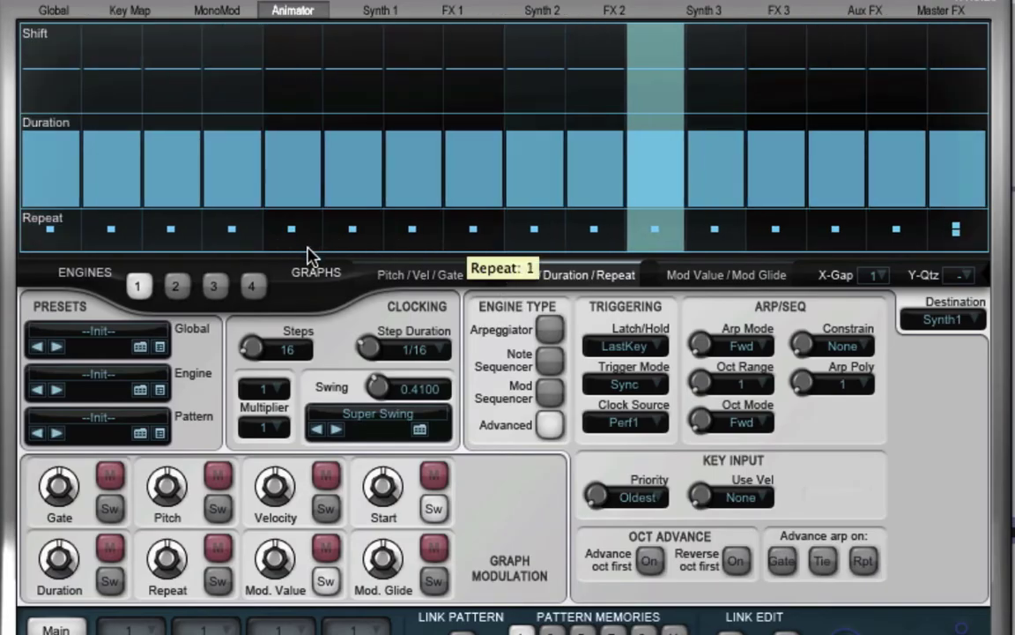